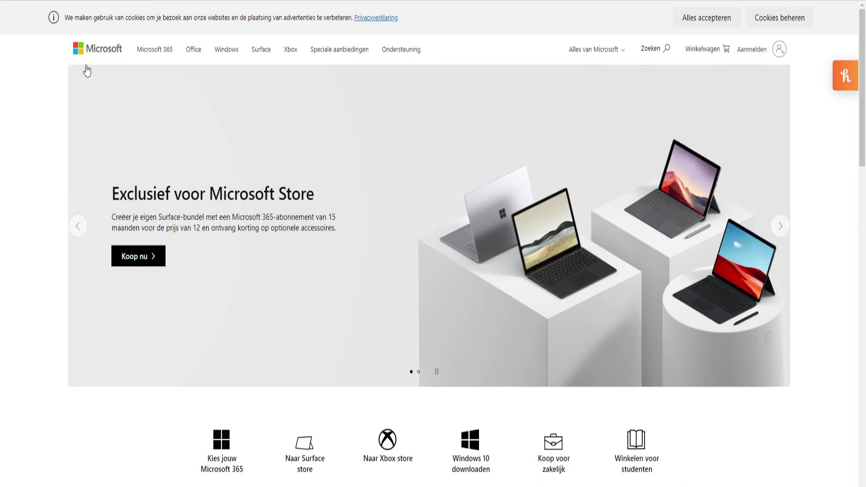
Scroll down the Microsoft 365 Personal product page in the browser
{"action": "scroll", "coordinate": [85, 70], "scroll_direction": "down", "scroll_amount": 5}
{"action": "scroll", "coordinate": [85, 73], "scroll_direction": "down", "scroll_amount": 1}
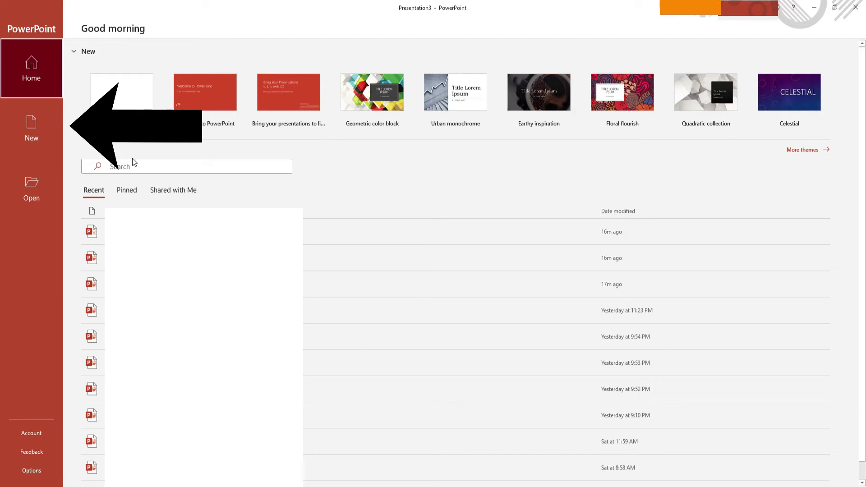
Browse the New page's template gallery and start an online template search
{"action": "left_click", "coordinate": [33, 120]}
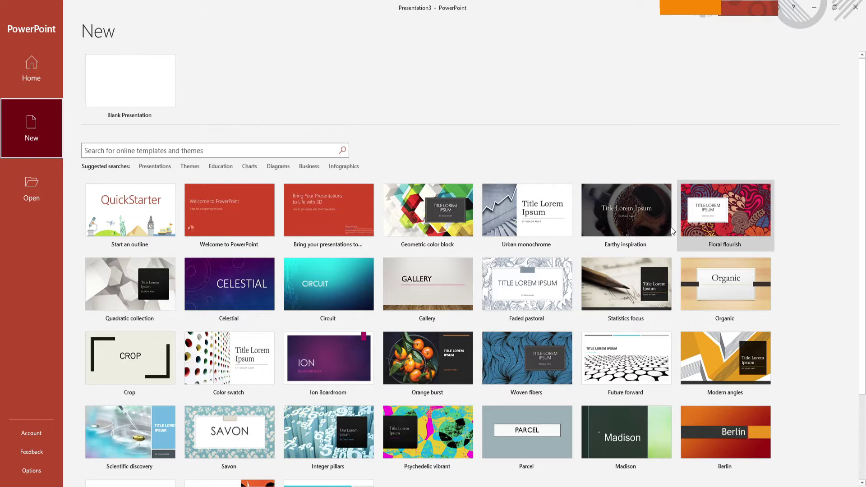
{"action": "scroll", "coordinate": [444, 250], "scroll_direction": "down", "scroll_amount": 3}
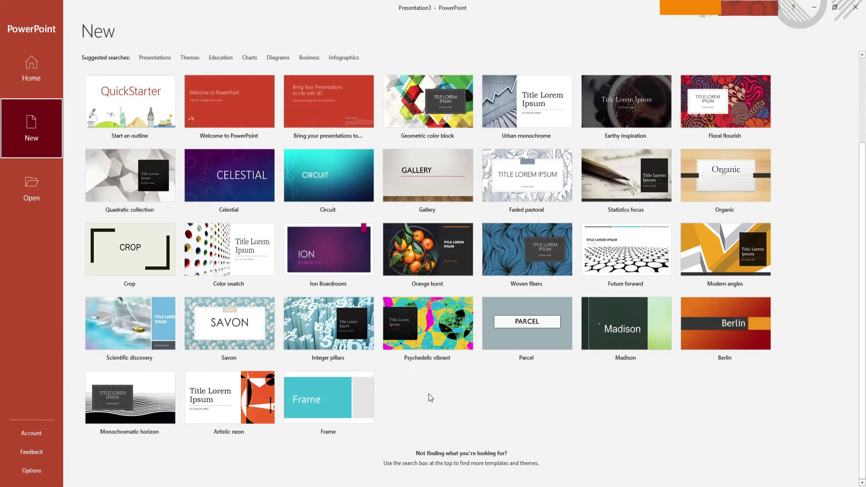
{"action": "scroll", "coordinate": [428, 394], "scroll_direction": "up", "scroll_amount": 3}
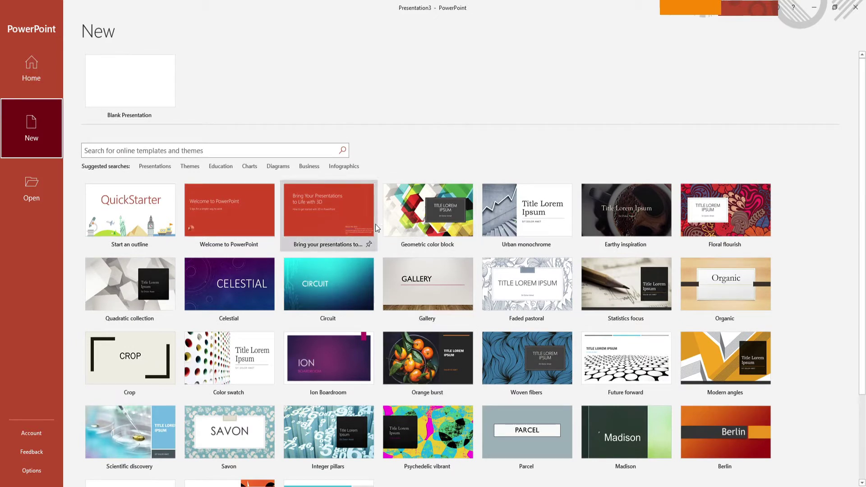
{"action": "left_click", "coordinate": [152, 151]}
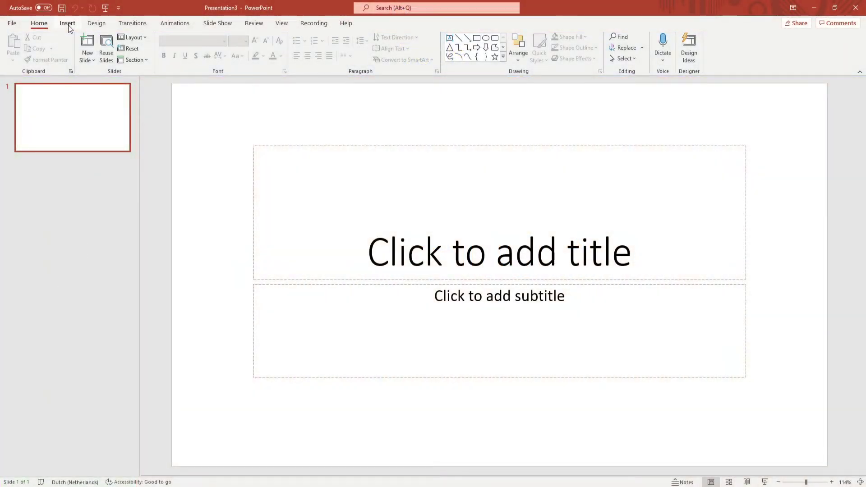
Tour the Insert, Design, Transitions, Animations, Slide Show, View and Recording tabs, then return to Home
{"action": "left_click", "coordinate": [68, 24]}
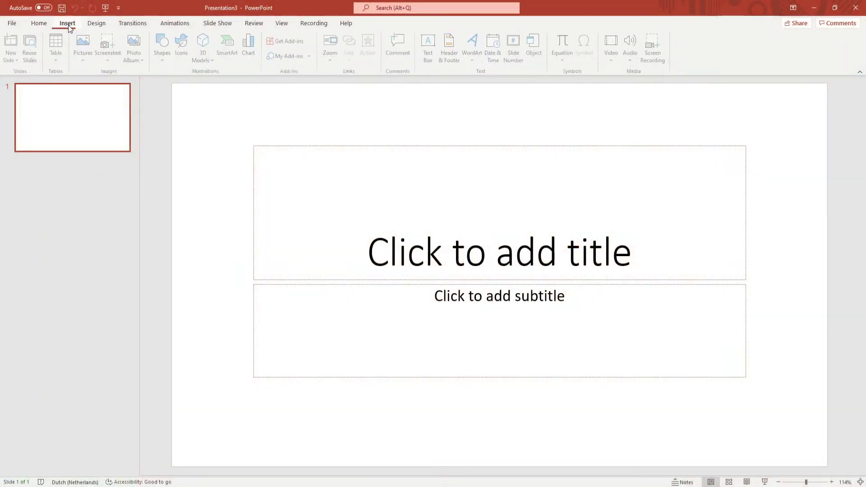
{"action": "left_click", "coordinate": [98, 23]}
{"action": "left_click", "coordinate": [131, 23]}
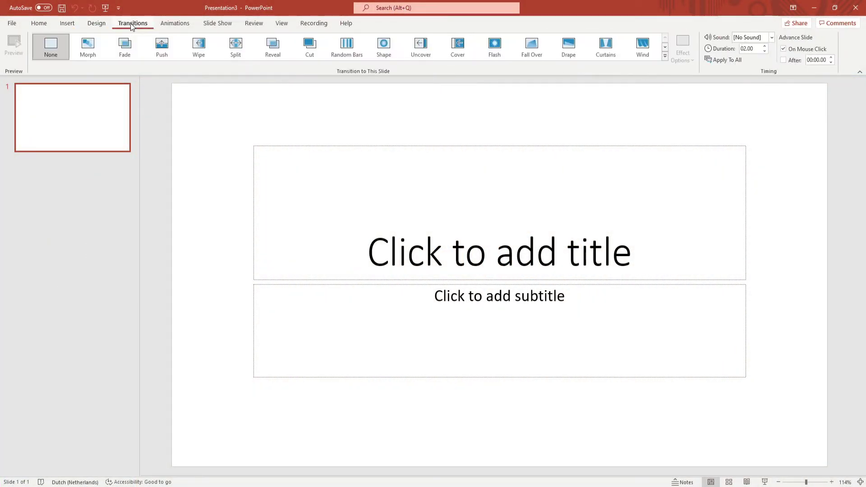
{"action": "left_click", "coordinate": [166, 25]}
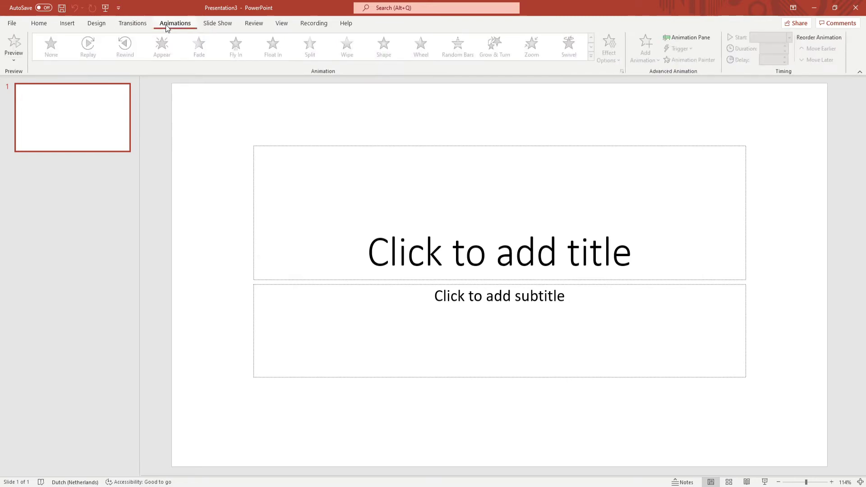
{"action": "left_click", "coordinate": [223, 26]}
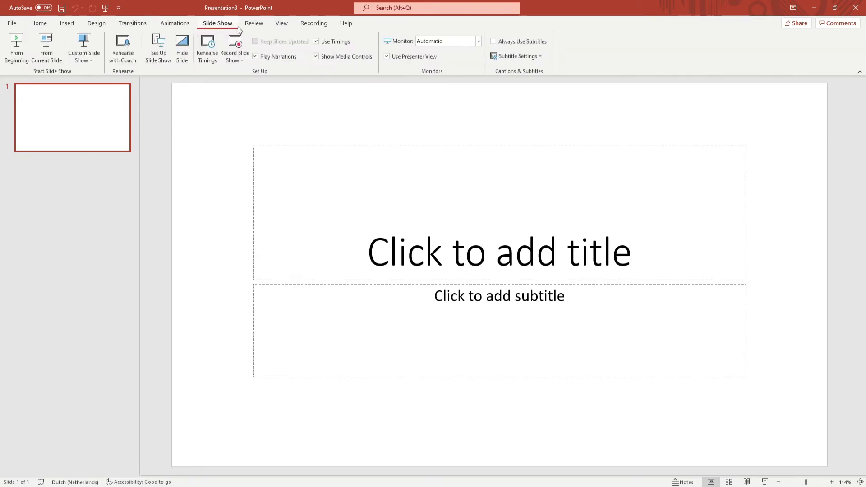
{"action": "left_click", "coordinate": [275, 28]}
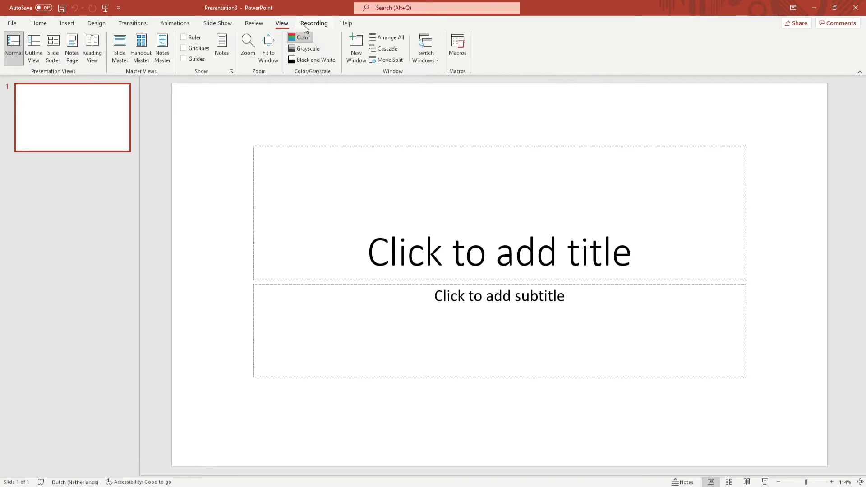
{"action": "left_click", "coordinate": [305, 26]}
{"action": "left_click", "coordinate": [40, 25]}
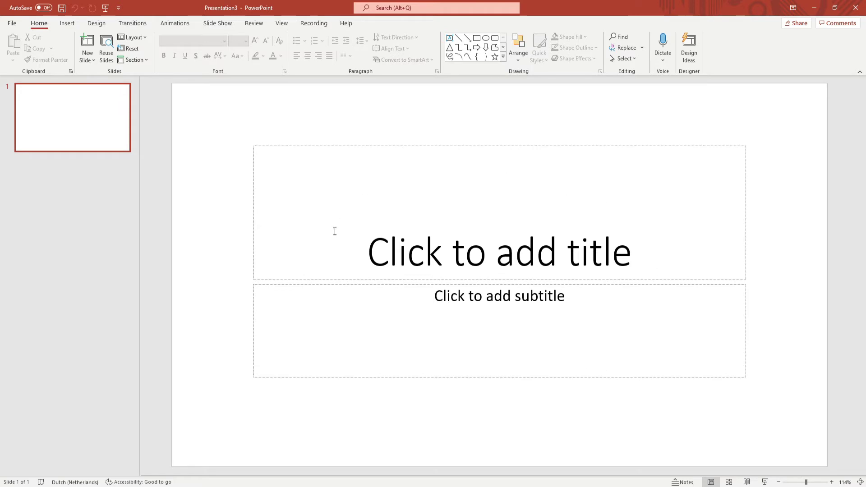
Try moving the title placeholder, then undo the move
{"action": "mouse_move", "coordinate": [458, 144]}
{"action": "left_mouse_down"}
{"action": "mouse_move", "coordinate": [516, 120]}
{"action": "mouse_move", "coordinate": [472, 118]}
{"action": "mouse_move", "coordinate": [448, 136]}
{"action": "left_mouse_up"}
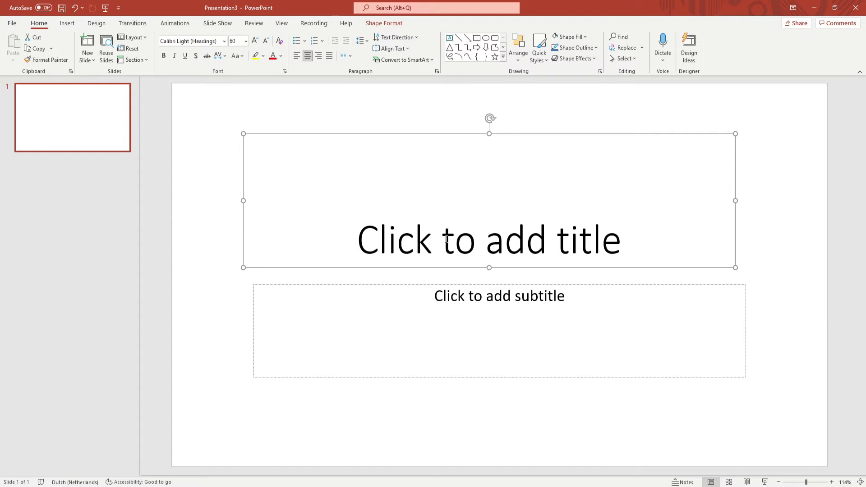
{"action": "key", "text": "ctrl+z"}
{"action": "left_click", "coordinate": [75, 292]}
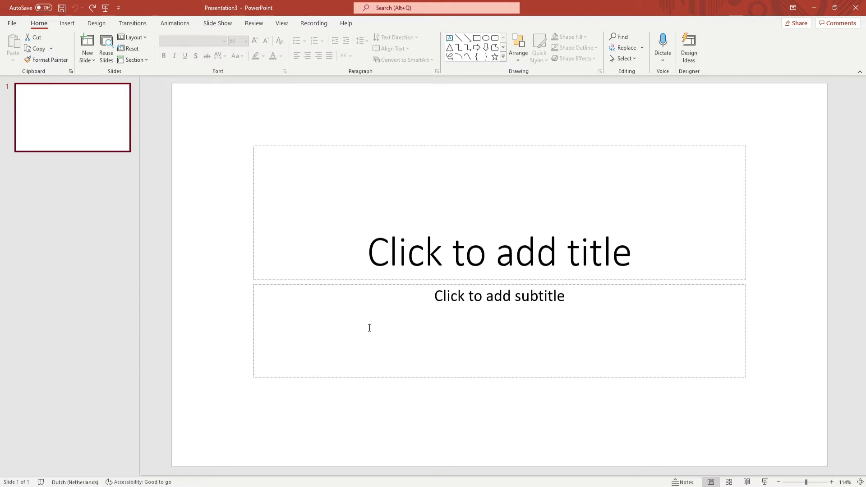
Set the title placeholder's font size to 66
{"action": "left_click_drag", "start_coordinate": [218, 117], "coordinate": [776, 292]}
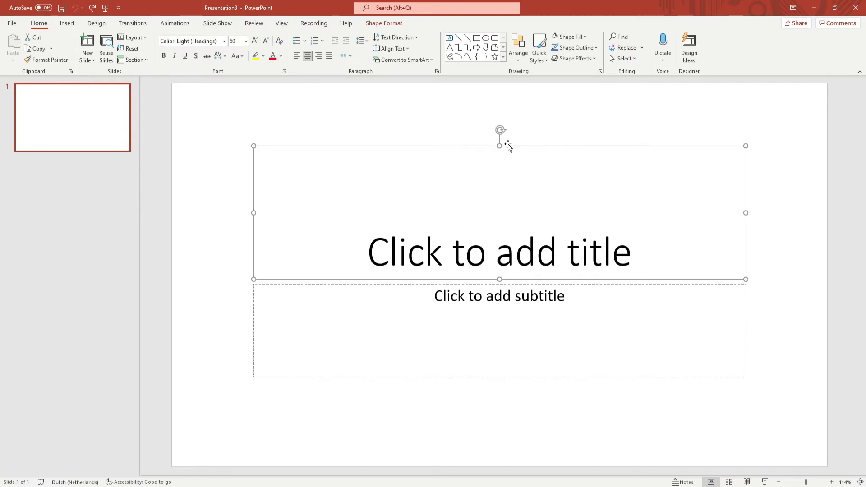
{"action": "left_click", "coordinate": [252, 41]}
{"action": "left_click", "coordinate": [251, 41]}
{"action": "left_click", "coordinate": [252, 40]}
{"action": "left_click", "coordinate": [252, 41]}
{"action": "left_click", "coordinate": [266, 41]}
{"action": "left_click", "coordinate": [266, 41]}
{"action": "left_click", "coordinate": [266, 43]}
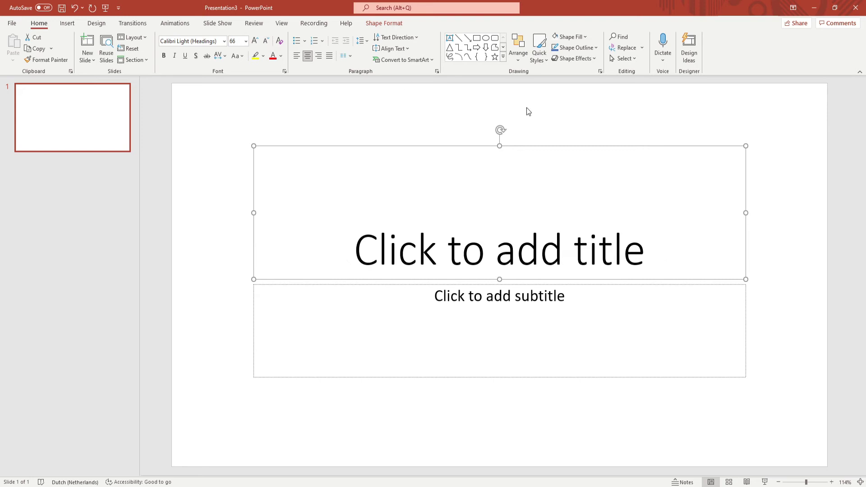
{"action": "left_click", "coordinate": [803, 156]}
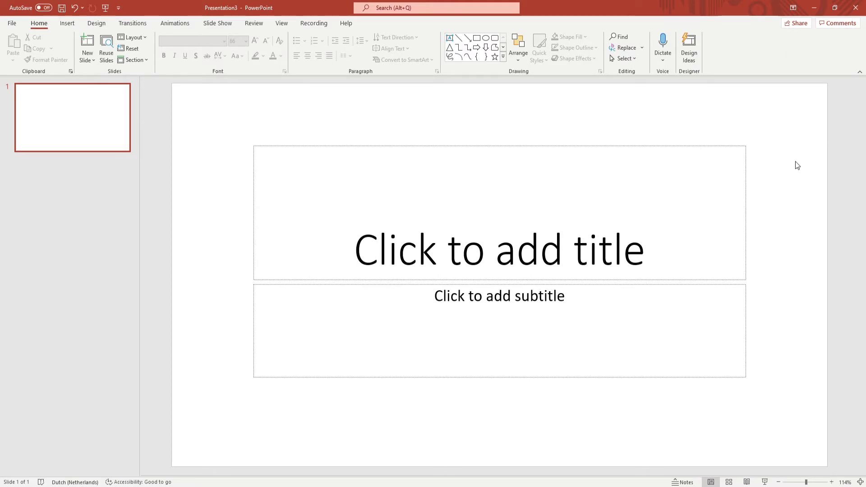
Title the slide 'Beginners' Tutorial' and add a subtitle naming the presenter
{"action": "left_click", "coordinate": [512, 244]}
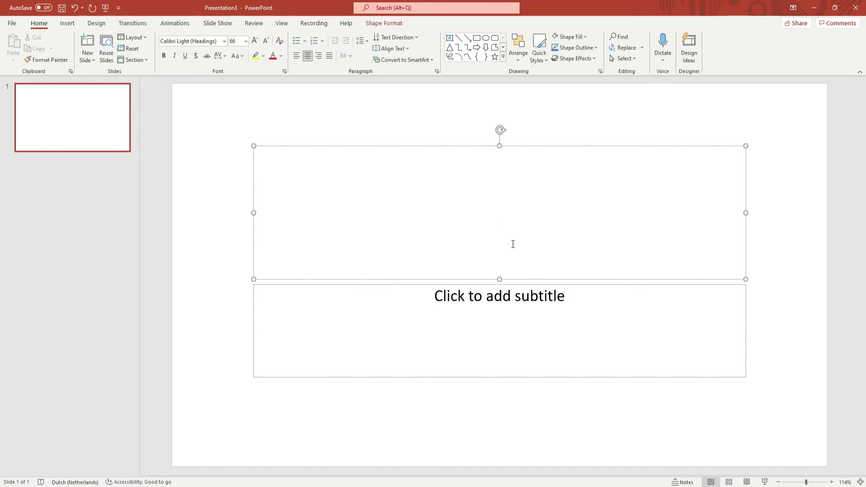
{"action": "type", "text": "Beginners' "}
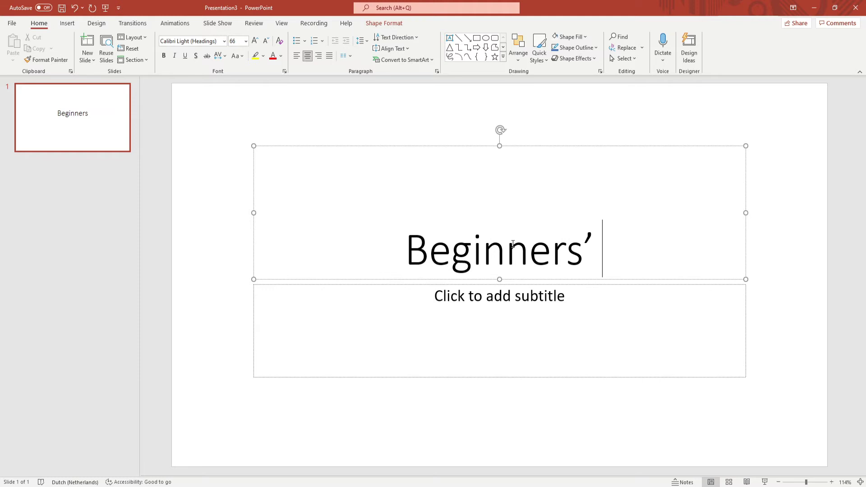
{"action": "type", "text": "Tutorial"}
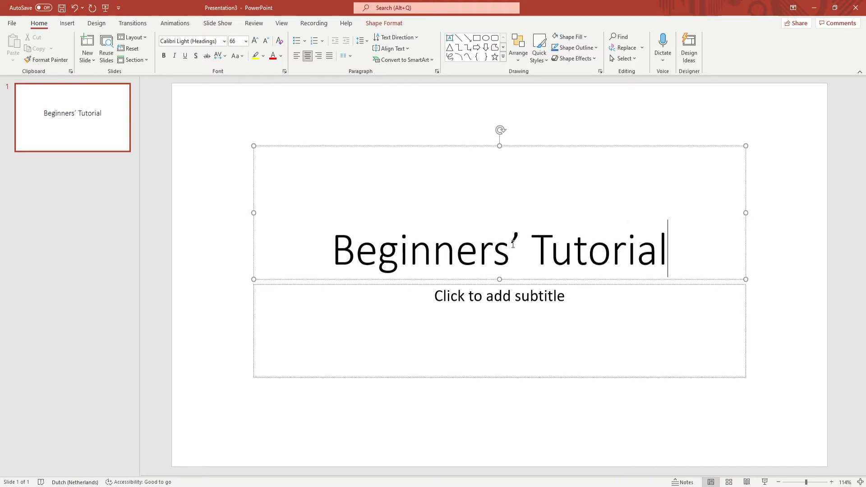
{"action": "left_click", "coordinate": [519, 311]}
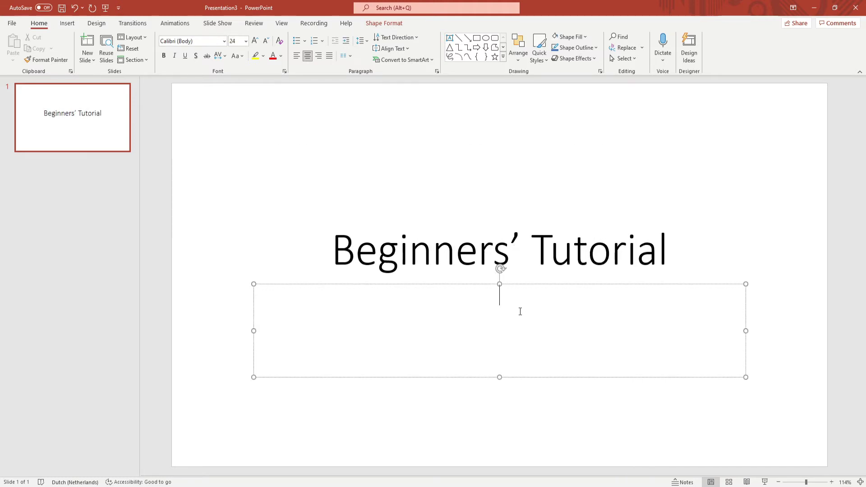
{"action": "type", "text": "Joris Presents"}
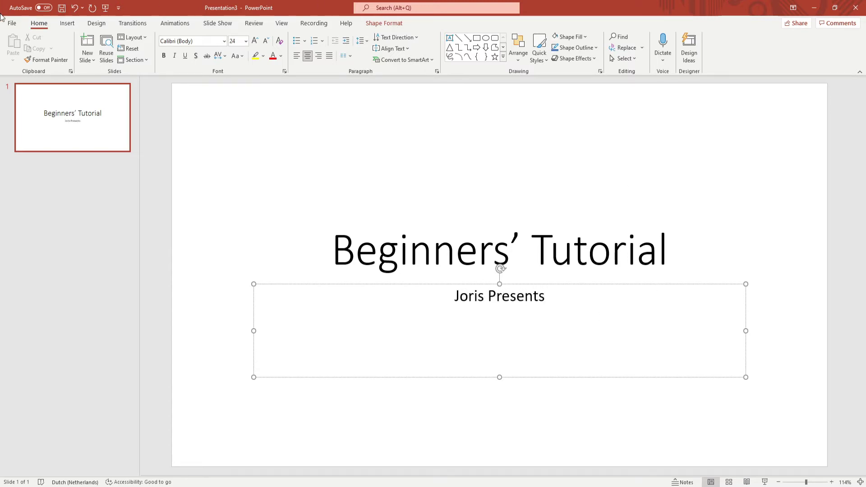
Enlarge the subtitle to 32 point and try blue text, then undo back to black
{"action": "left_click", "coordinate": [453, 284]}
{"action": "left_click", "coordinate": [255, 41]}
{"action": "left_click", "coordinate": [255, 41]}
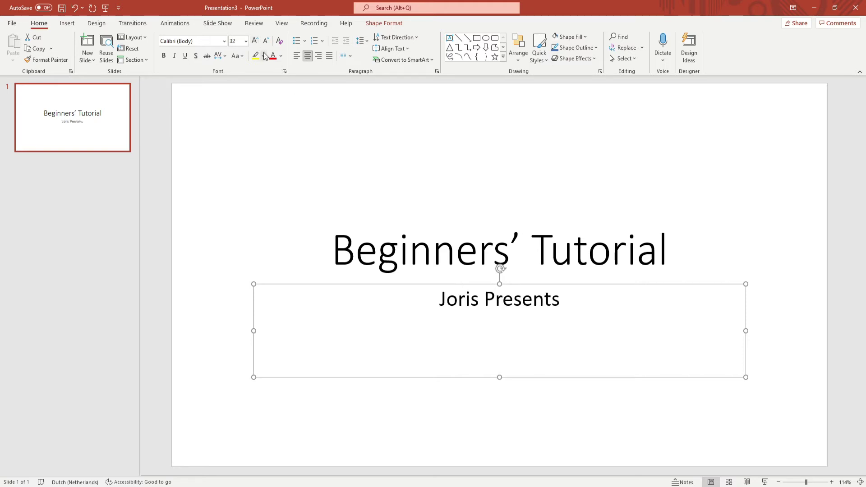
{"action": "left_click", "coordinate": [281, 57]}
{"action": "left_click", "coordinate": [300, 85]}
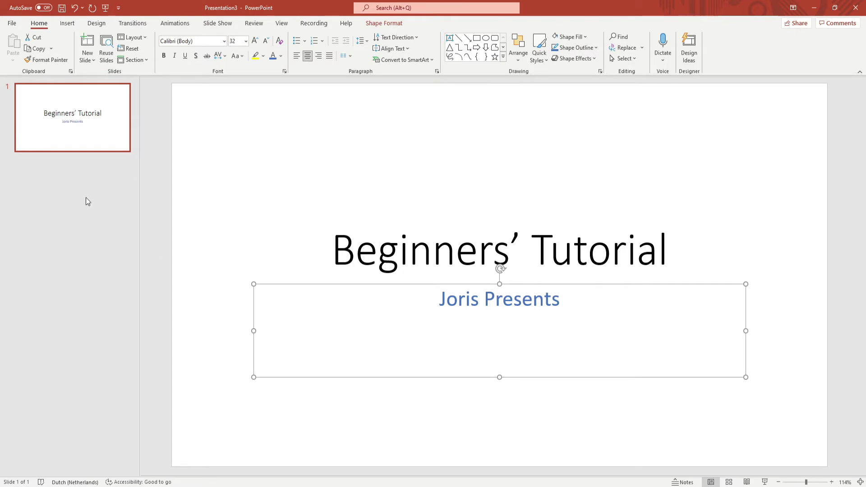
{"action": "left_click", "coordinate": [75, 9]}
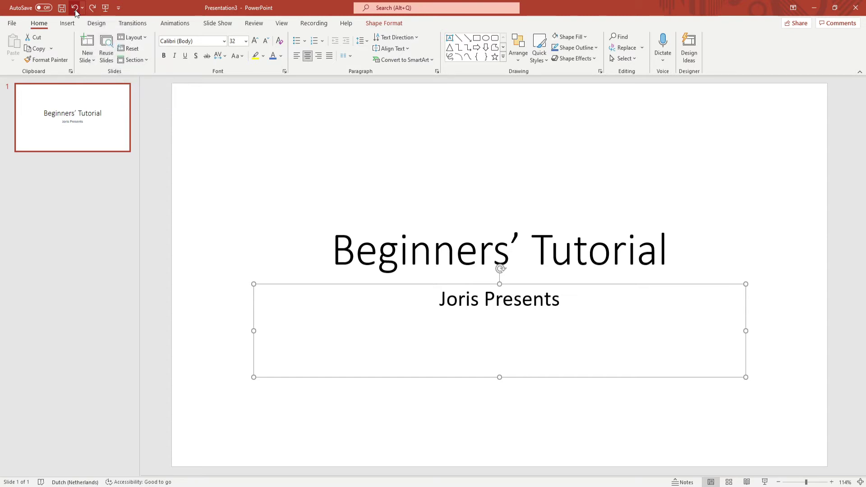
{"action": "left_click", "coordinate": [215, 181]}
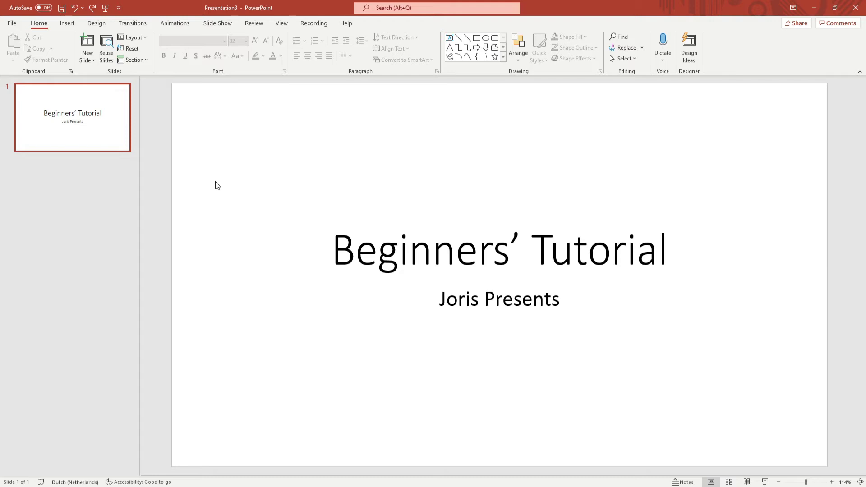
Paste the playground photo onto slide 1 and move it to the upper right
{"action": "left_click", "coordinate": [72, 25]}
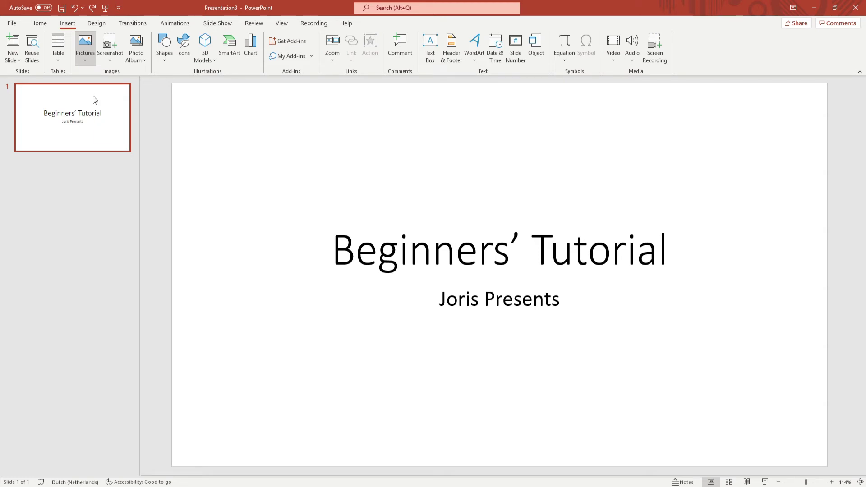
{"action": "left_click", "coordinate": [120, 106]}
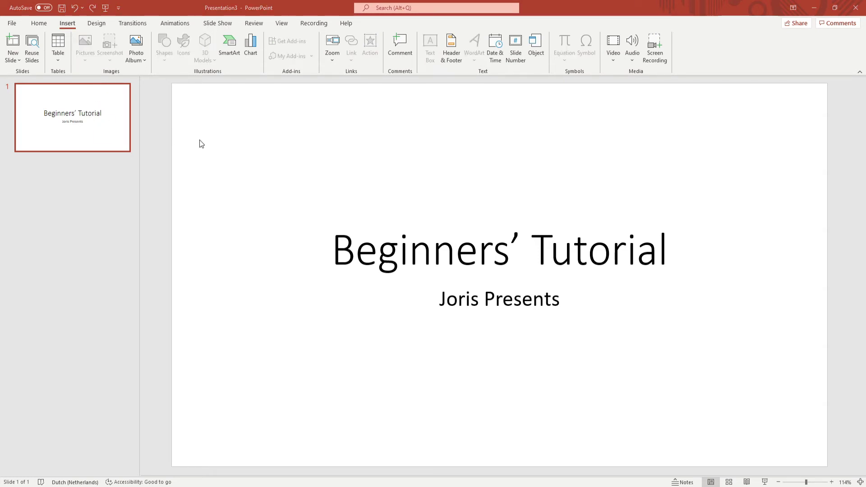
{"action": "key", "text": "ctrl+v"}
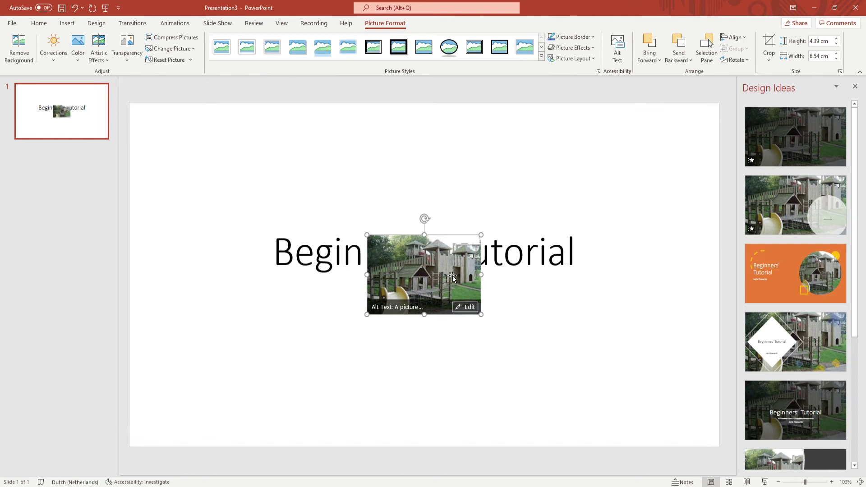
{"action": "left_click", "coordinate": [854, 86]}
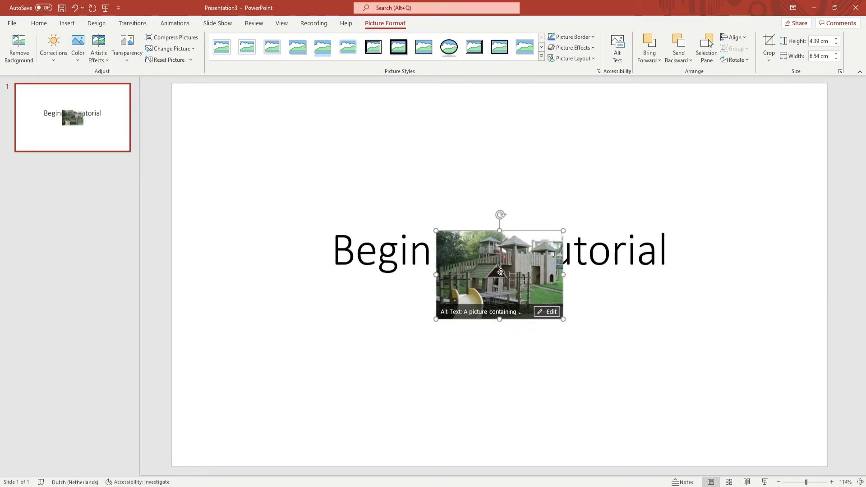
{"action": "left_click_drag", "start_coordinate": [500, 273], "coordinate": [696, 154]}
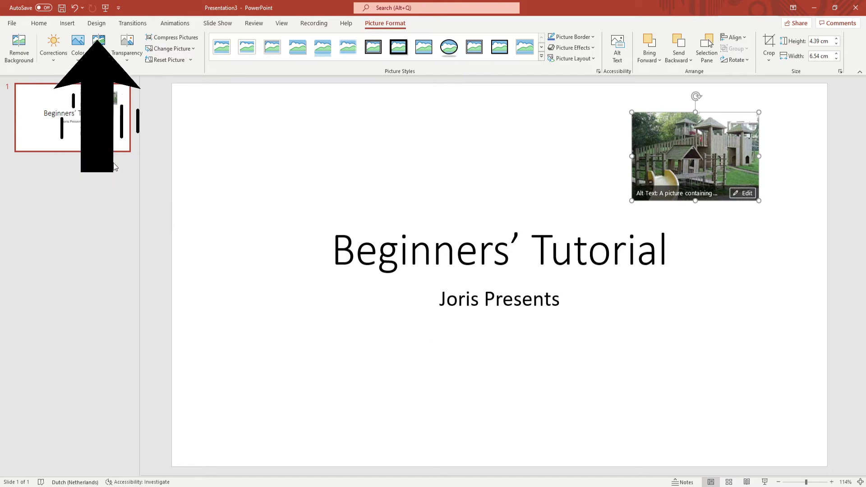
Apply the teal Circuit theme with the faded full-slide photo design idea
{"action": "left_click", "coordinate": [92, 26]}
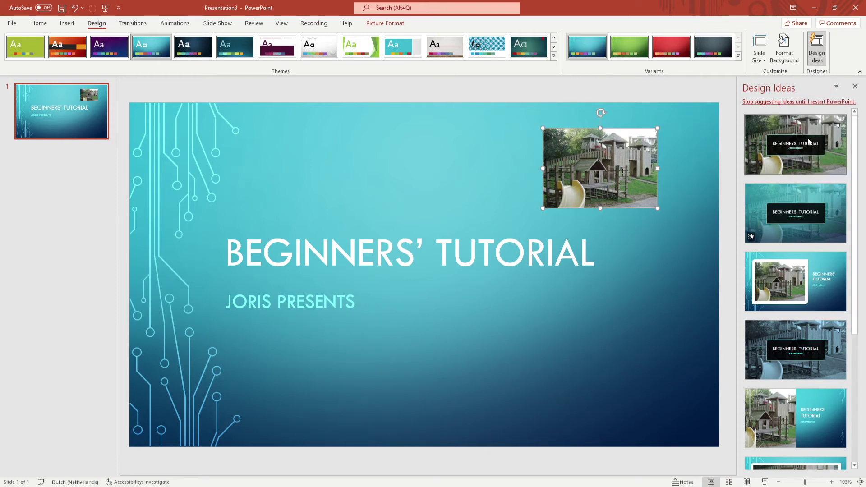
{"action": "left_click", "coordinate": [797, 205]}
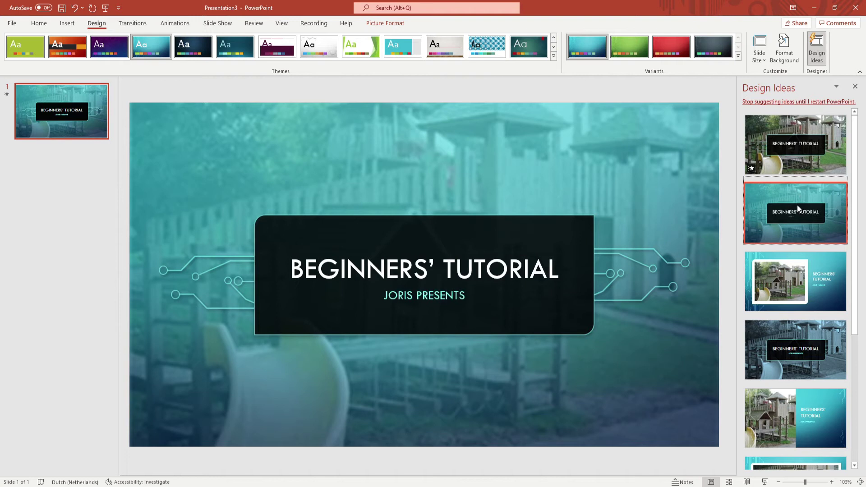
{"action": "left_click", "coordinate": [853, 87]}
{"action": "left_click", "coordinate": [849, 179]}
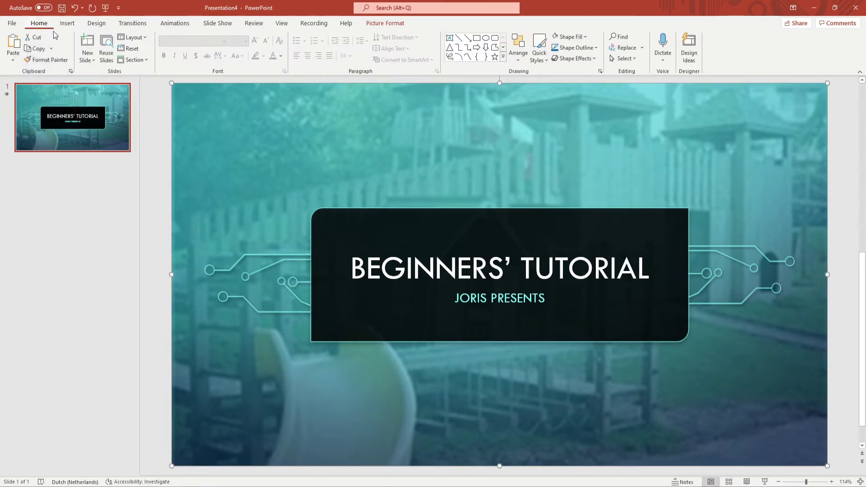
Add a Content with Caption slide titled INDEX SLIDE listing Point 1 and Point 2
{"action": "left_click", "coordinate": [87, 60]}
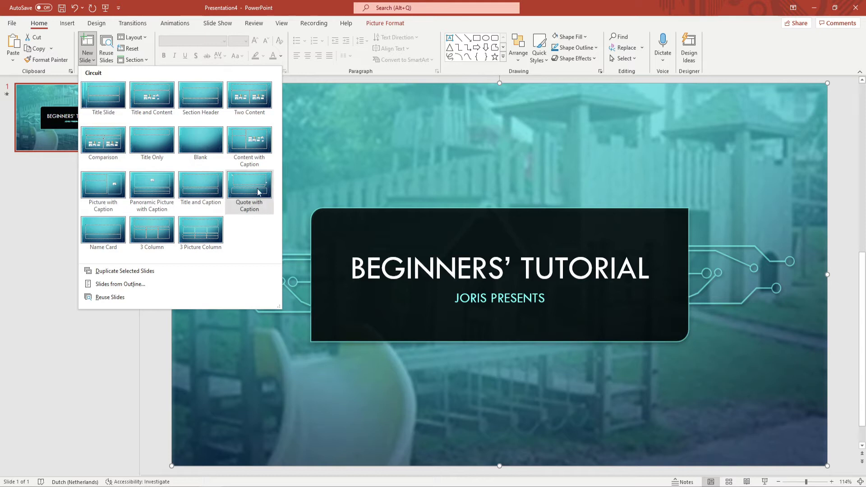
{"action": "left_click", "coordinate": [250, 139]}
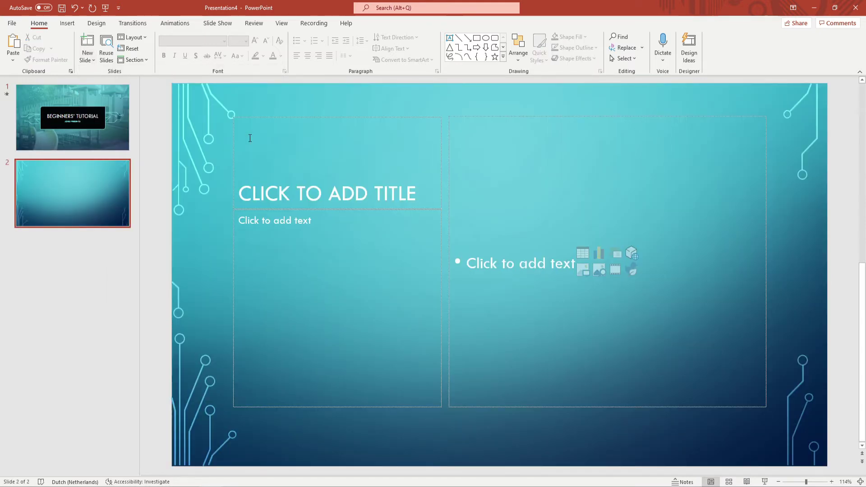
{"action": "left_click", "coordinate": [294, 183]}
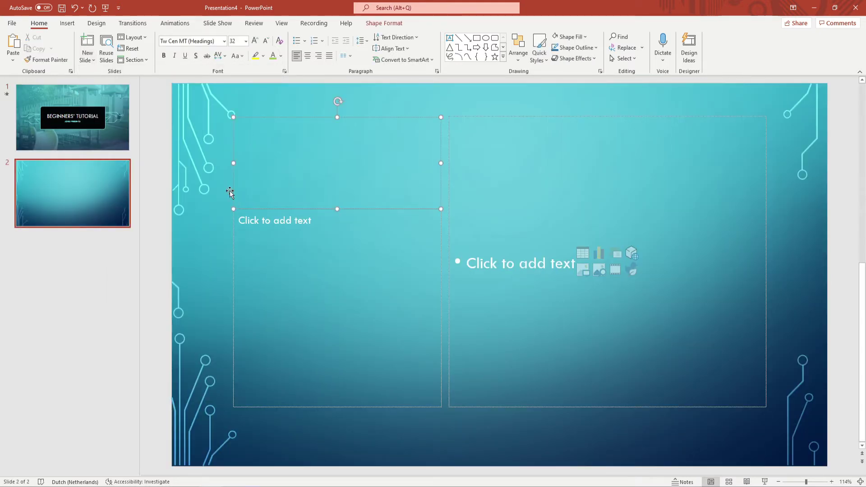
{"action": "type", "text": "INDEX SLIDE"}
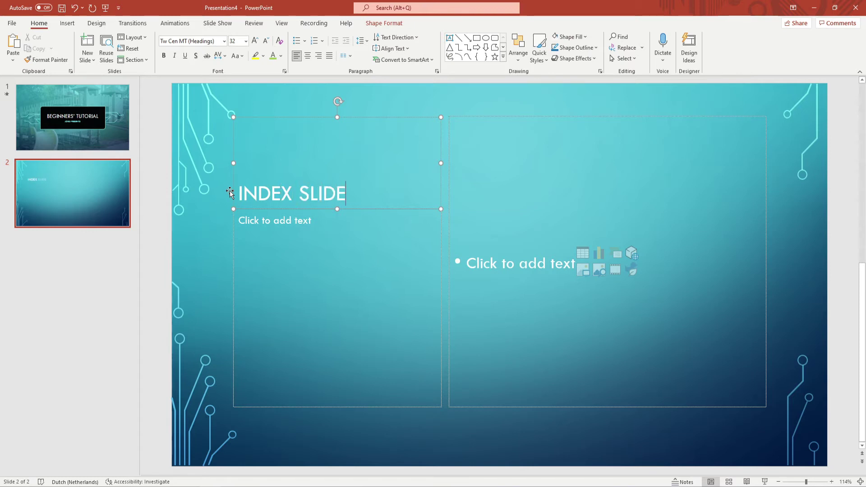
{"action": "left_click", "coordinate": [269, 226]}
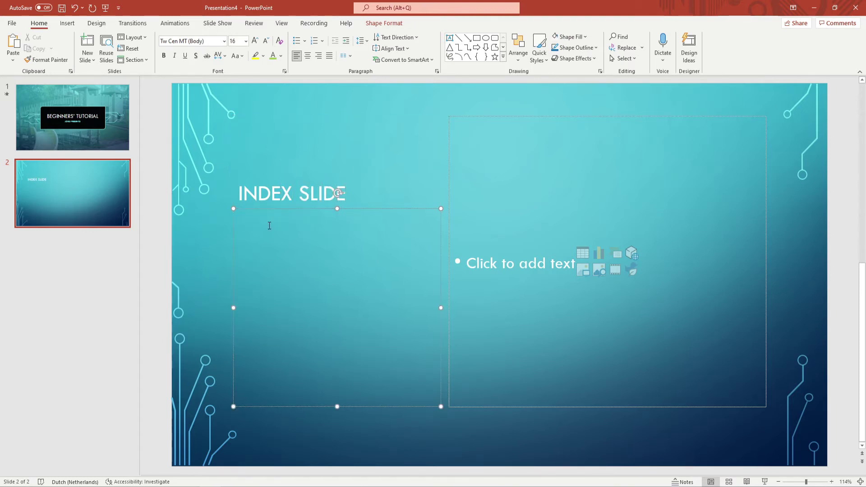
{"action": "type", "text": "Point 1"}
{"action": "key", "text": "Return"}
{"action": "type", "text": "Point"}
Insert the concert-crowd stock photo into slide 2's content placeholder
{"action": "left_click", "coordinate": [598, 269]}
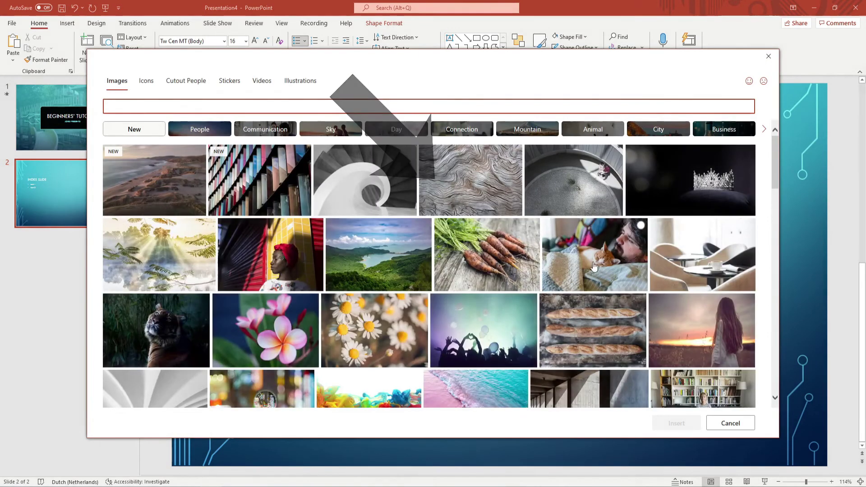
{"action": "scroll", "coordinate": [520, 257], "scroll_direction": "down", "scroll_amount": 4}
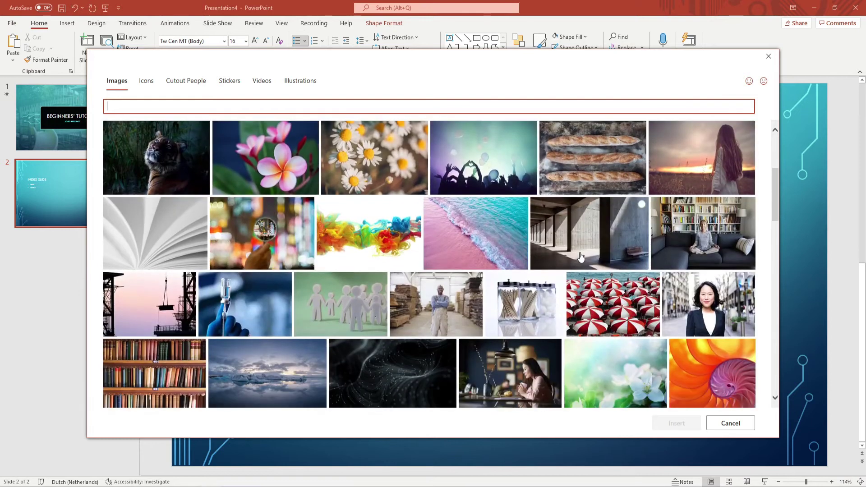
{"action": "left_click", "coordinate": [501, 169]}
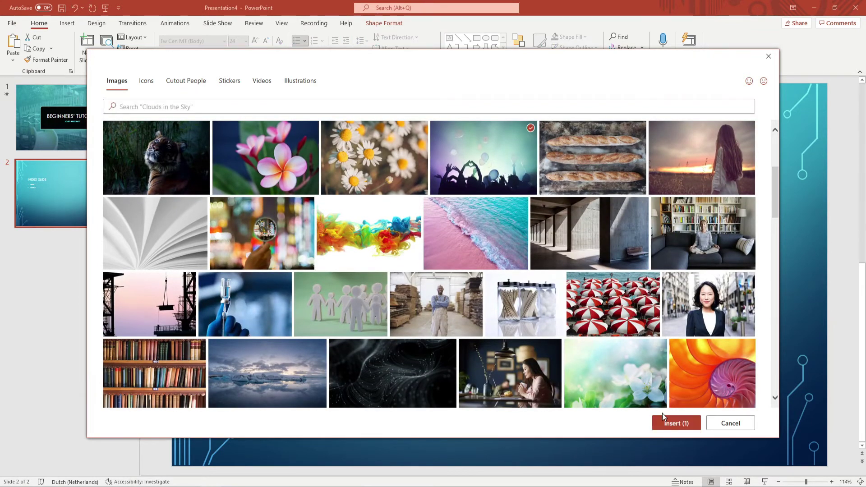
{"action": "left_click", "coordinate": [670, 425]}
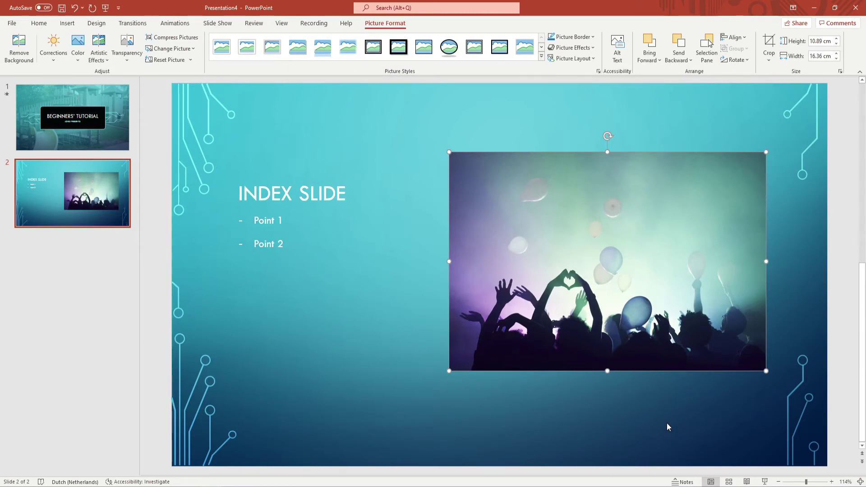
Look at the Insert > Pictures source choices, then dismiss them
{"action": "left_click", "coordinate": [67, 23]}
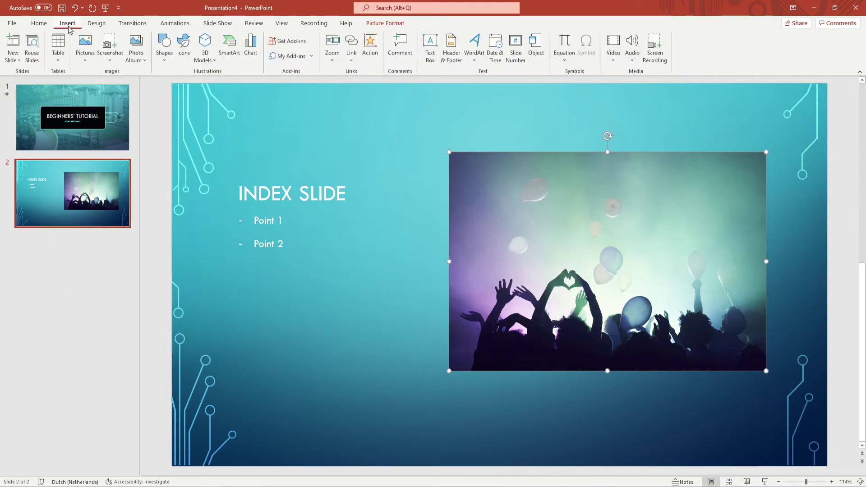
{"action": "left_click", "coordinate": [85, 49]}
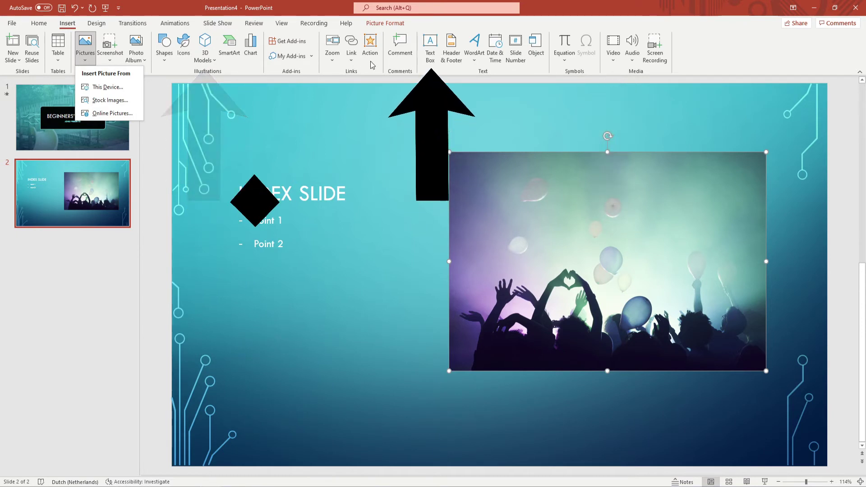
{"action": "key", "text": "Escape"}
{"action": "key", "text": "Escape"}
Insert a green coastline stock photo, shrink it and overlap it on the crowd photo
{"action": "left_click", "coordinate": [85, 45]}
{"action": "left_click", "coordinate": [107, 99]}
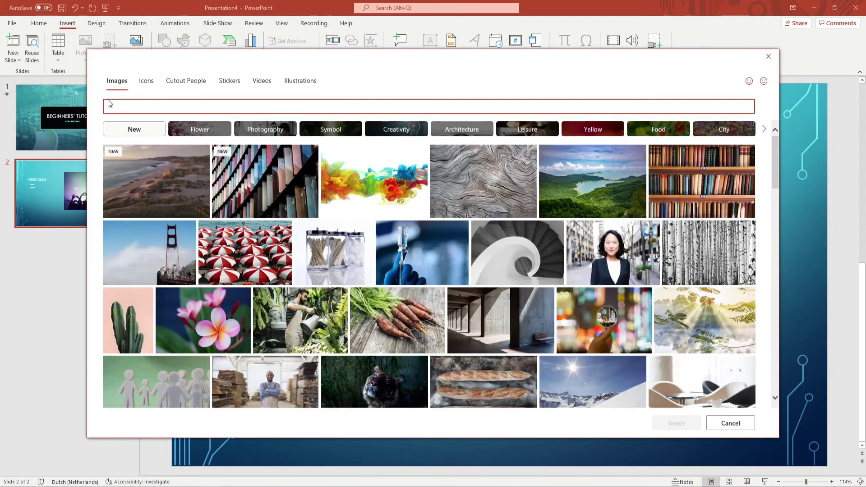
{"action": "left_click", "coordinate": [586, 191]}
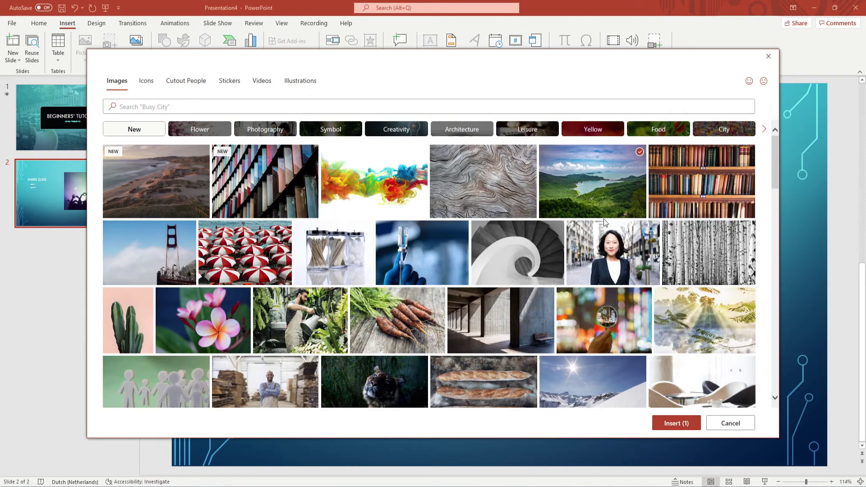
{"action": "left_click", "coordinate": [680, 423]}
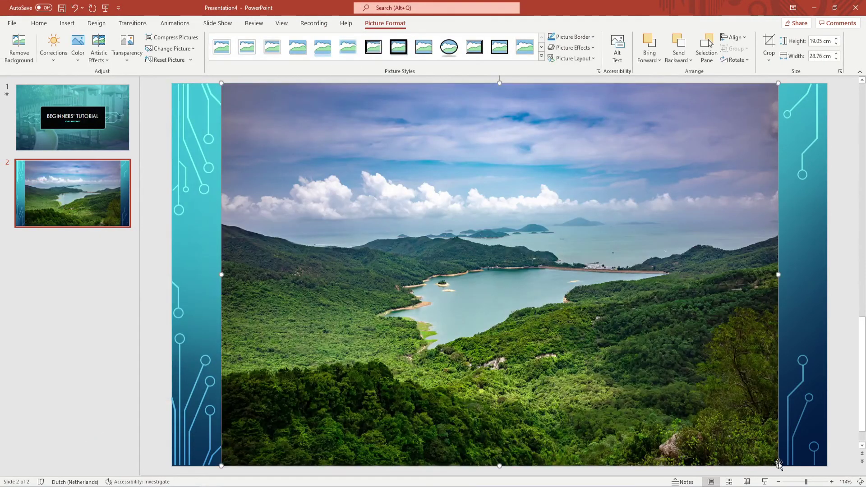
{"action": "left_click_drag", "start_coordinate": [778, 465], "coordinate": [396, 201]}
{"action": "left_click_drag", "start_coordinate": [421, 166], "coordinate": [448, 210]}
{"action": "left_click_drag", "start_coordinate": [452, 284], "coordinate": [412, 274]}
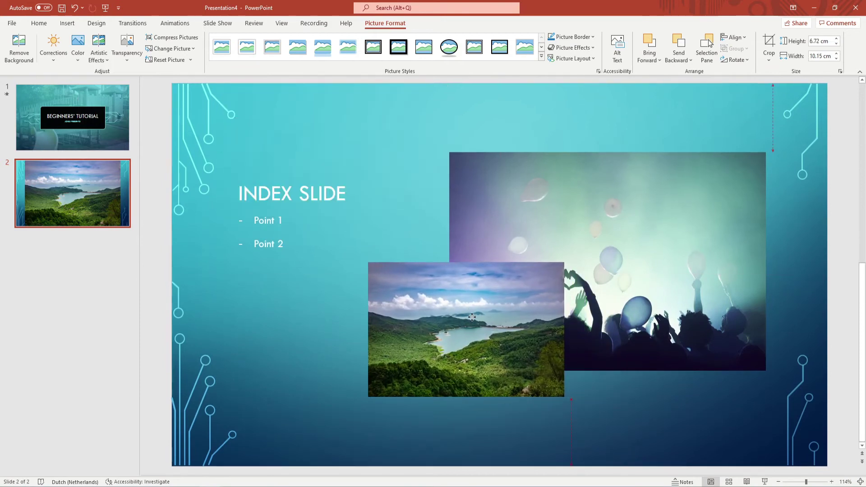
Replace the coastline photo with the red-and-white beach umbrellas stock photo
{"action": "right_click", "coordinate": [496, 318]}
{"action": "mouse_move", "coordinate": [543, 187]}
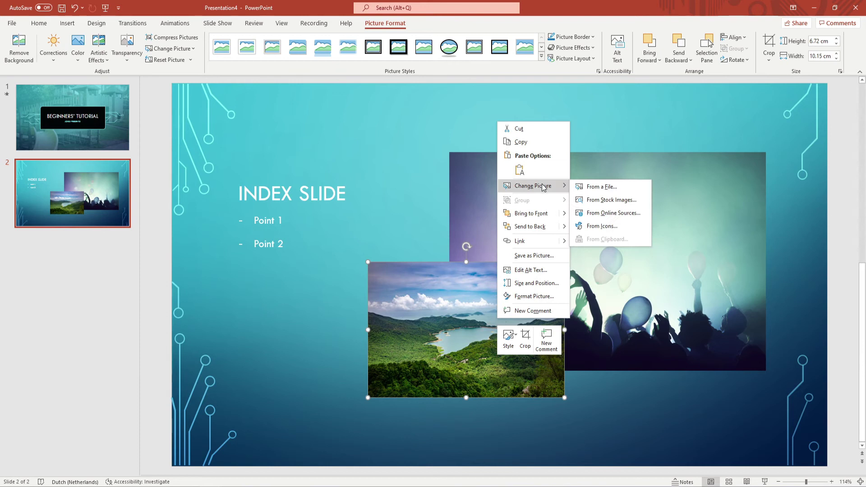
{"action": "left_click", "coordinate": [610, 200]}
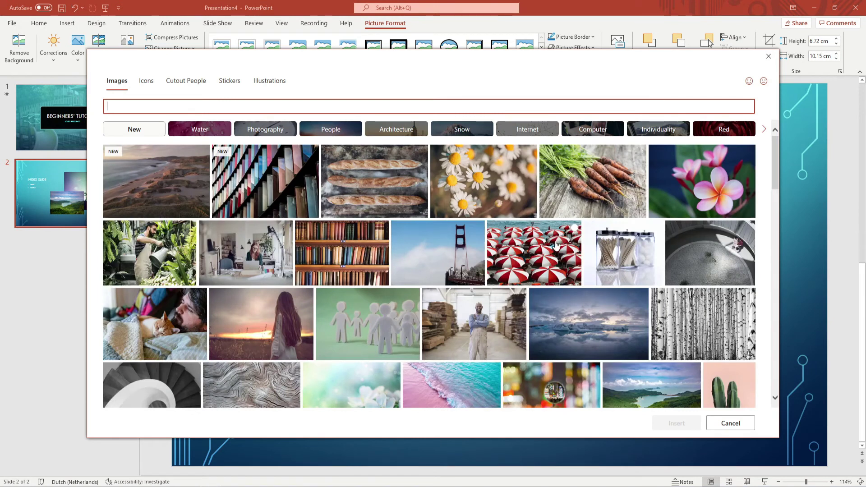
{"action": "left_click", "coordinate": [555, 253]}
{"action": "left_click", "coordinate": [675, 424]}
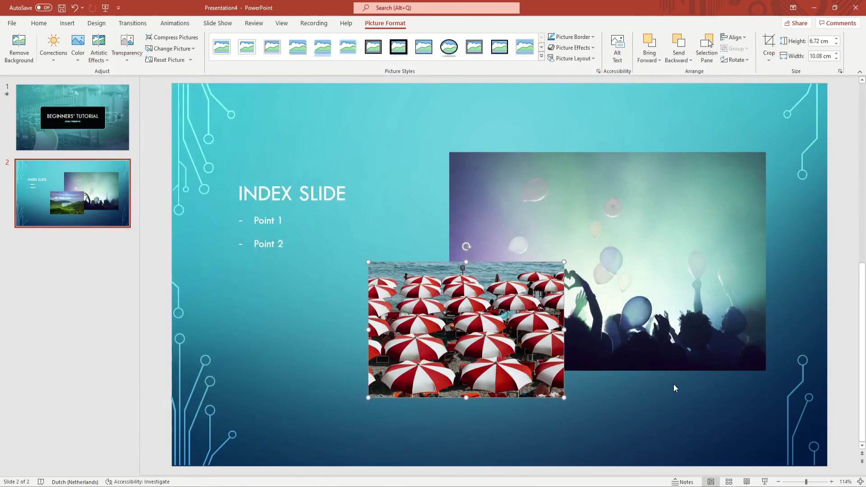
Add a Two Content slide titled 'WHICH ANIMAL IS BETTER?' with the title centred
{"action": "left_click", "coordinate": [44, 26]}
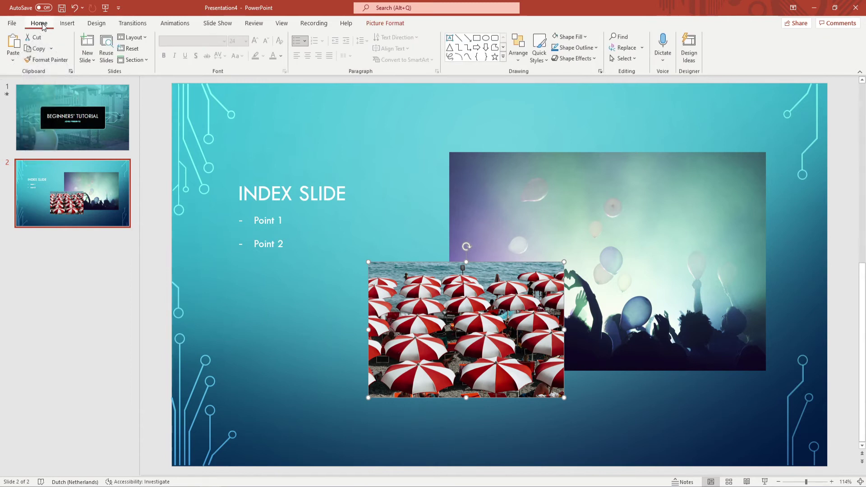
{"action": "left_click", "coordinate": [89, 61]}
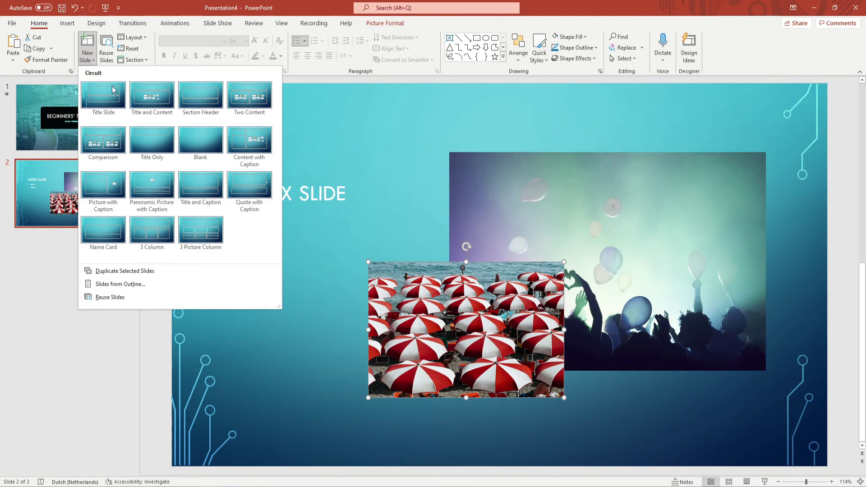
{"action": "left_click", "coordinate": [253, 109]}
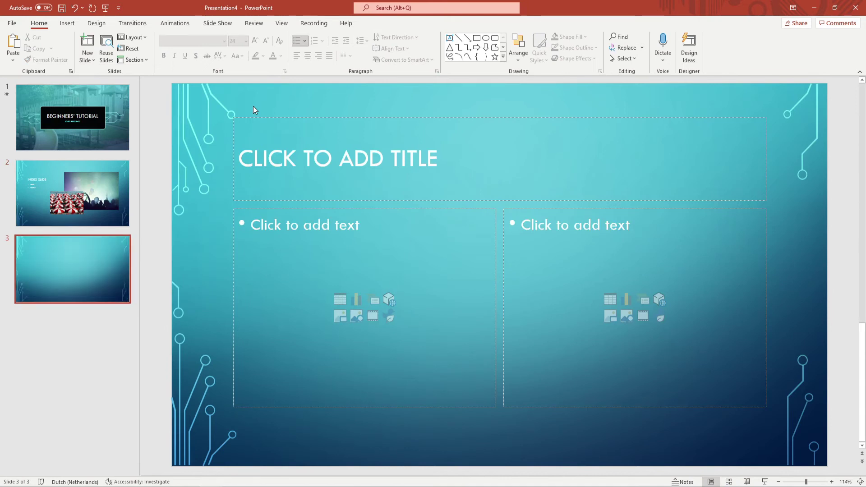
{"action": "left_click", "coordinate": [300, 150]}
{"action": "type", "text": "WHICH ANIMAL IS BETTER?"}
{"action": "key", "text": "ctrl+a"}
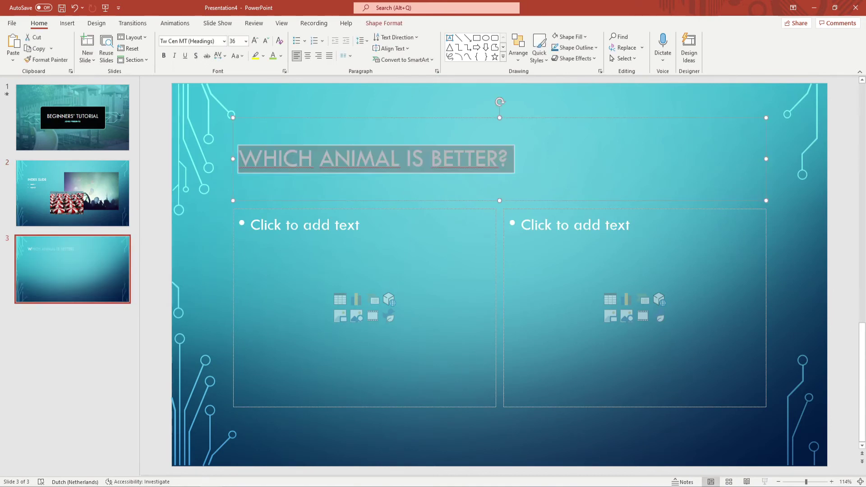
{"action": "key", "text": "ctrl+e"}
Insert a stock elephant photo on the left and a two-giraffe photo on the right
{"action": "left_click", "coordinate": [356, 317]}
{"action": "left_click", "coordinate": [222, 107]}
{"action": "type", "text": "elephant"}
{"action": "left_click", "coordinate": [155, 157]}
{"action": "left_click", "coordinate": [676, 423]}
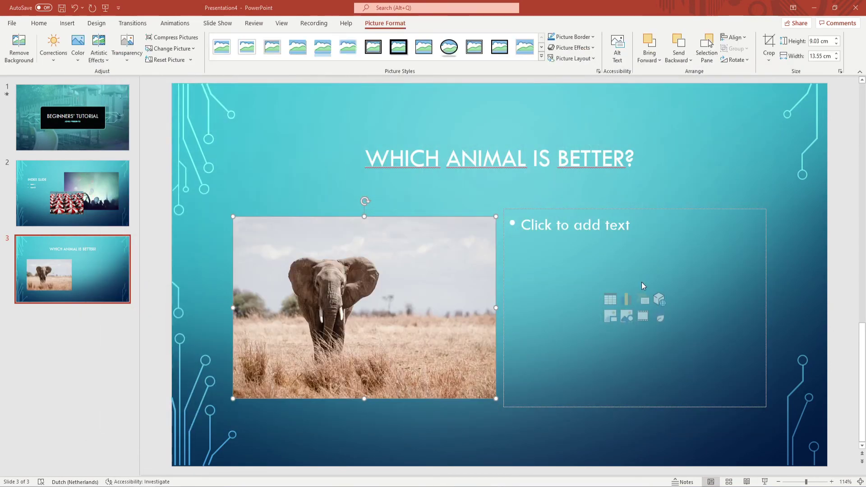
{"action": "left_click", "coordinate": [627, 316]}
{"action": "type", "text": "giraffe"}
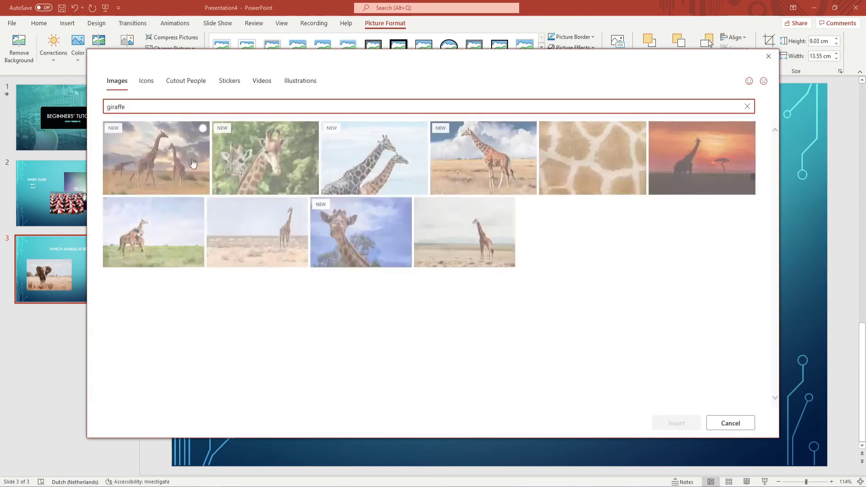
{"action": "left_click", "coordinate": [265, 157]}
{"action": "left_click", "coordinate": [672, 423]}
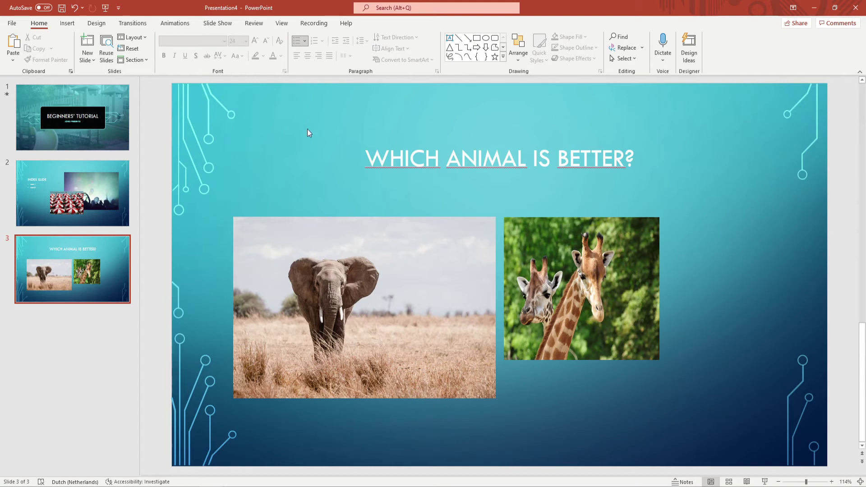
Unlock aspect ratio and resize both animal photos to 8 cm high by 12 cm wide
{"action": "left_click_drag", "start_coordinate": [197, 180], "coordinate": [722, 427]}
{"action": "right_click", "coordinate": [443, 289]}
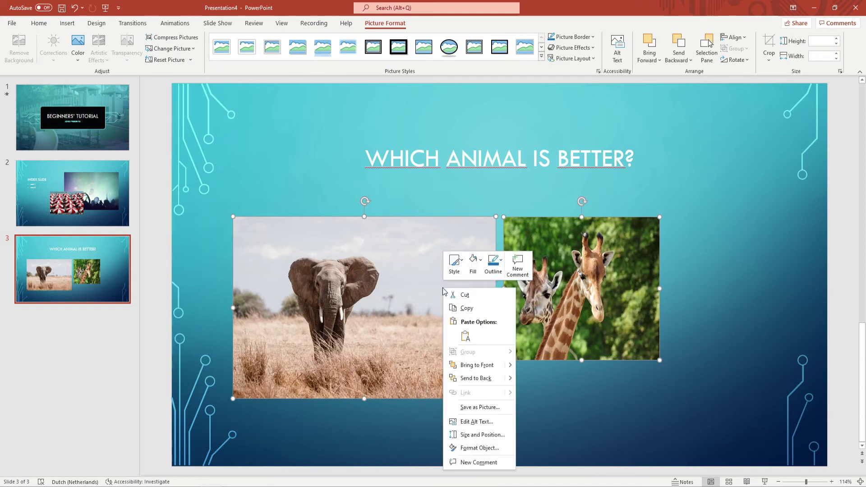
{"action": "left_click", "coordinate": [484, 438]}
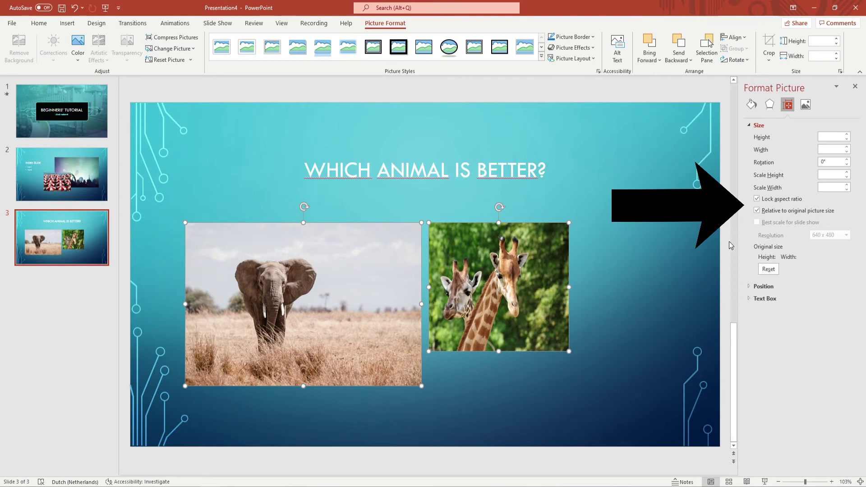
{"action": "left_click", "coordinate": [756, 199]}
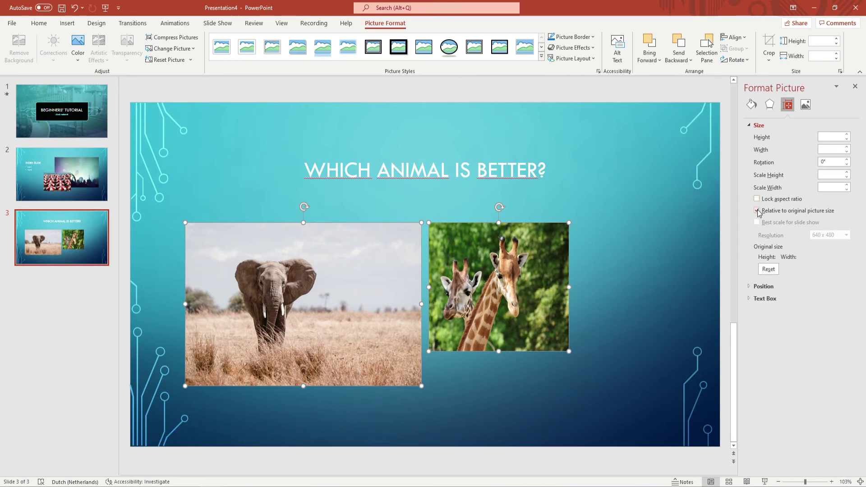
{"action": "left_click", "coordinate": [756, 211]}
{"action": "left_click", "coordinate": [829, 138]}
{"action": "type", "text": "8"}
{"action": "key", "text": "Return"}
{"action": "left_click", "coordinate": [827, 149]}
{"action": "type", "text": "12 c"}
{"action": "key", "text": "Return"}
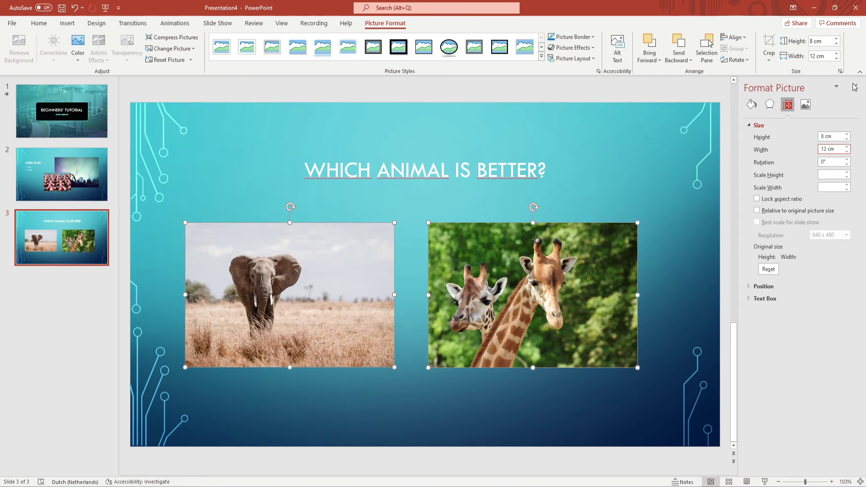
{"action": "left_click", "coordinate": [854, 87]}
{"action": "left_click", "coordinate": [843, 142]}
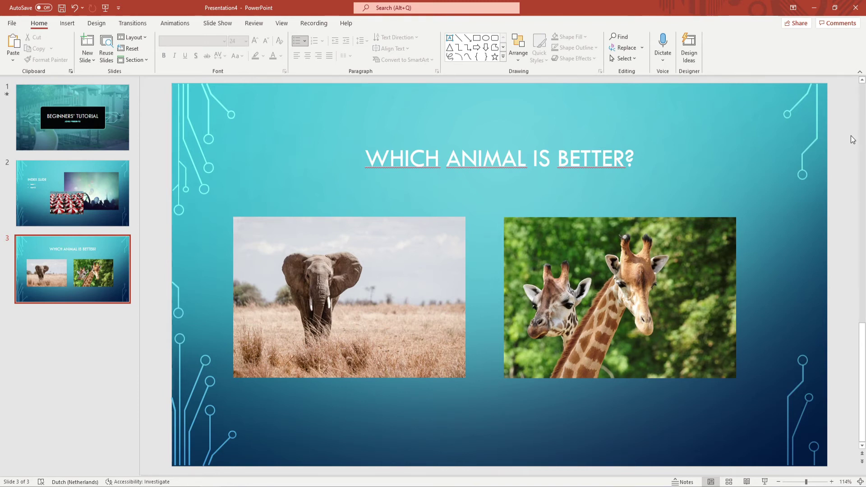
Apply a Fly In entrance to the elephant photo first, then to the giraffe photo
{"action": "left_click", "coordinate": [349, 279]}
{"action": "left_click", "coordinate": [175, 23]}
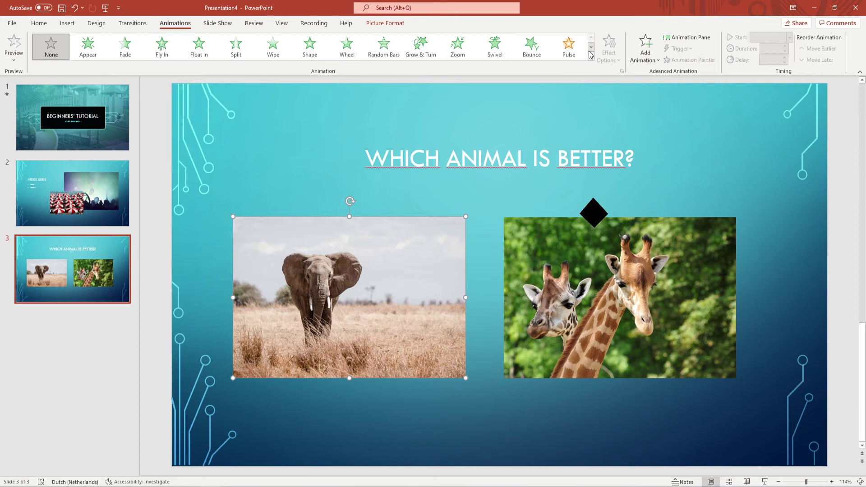
{"action": "left_click", "coordinate": [591, 56]}
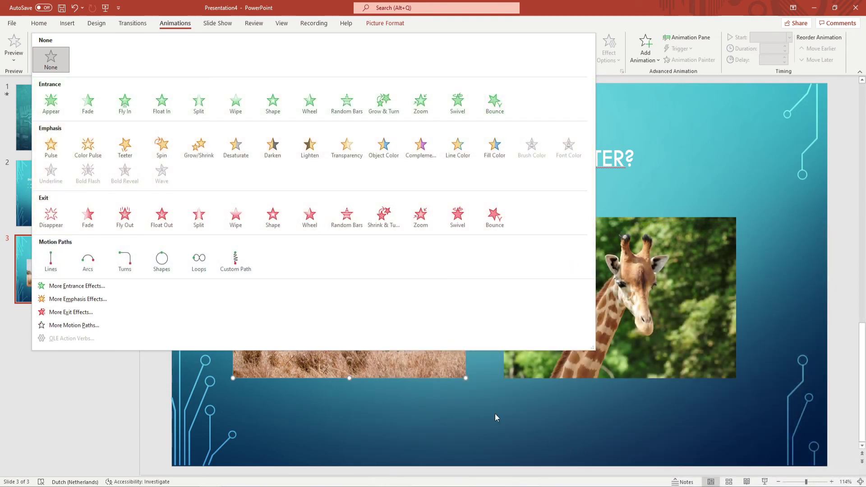
{"action": "left_click", "coordinate": [367, 370]}
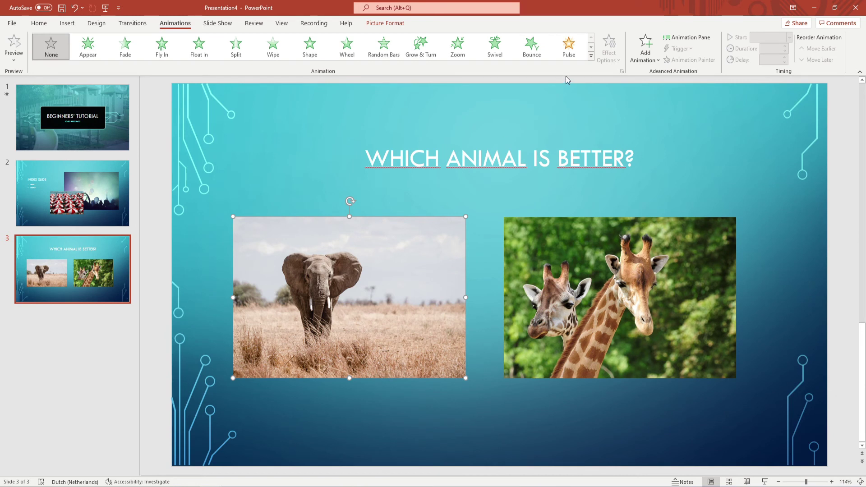
{"action": "left_click", "coordinate": [163, 51]}
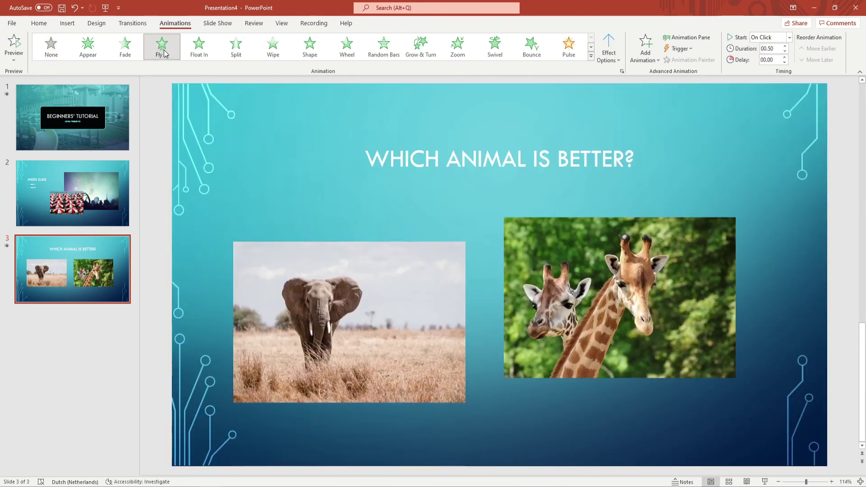
{"action": "left_click", "coordinate": [515, 226]}
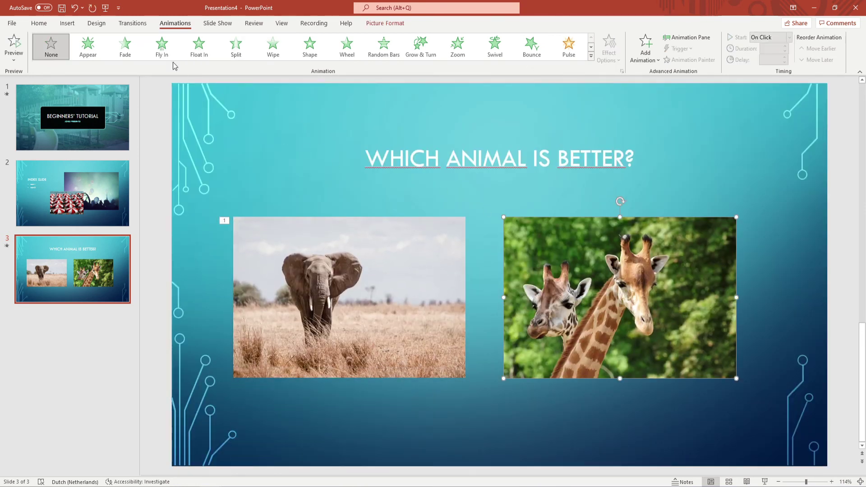
{"action": "left_click", "coordinate": [163, 51]}
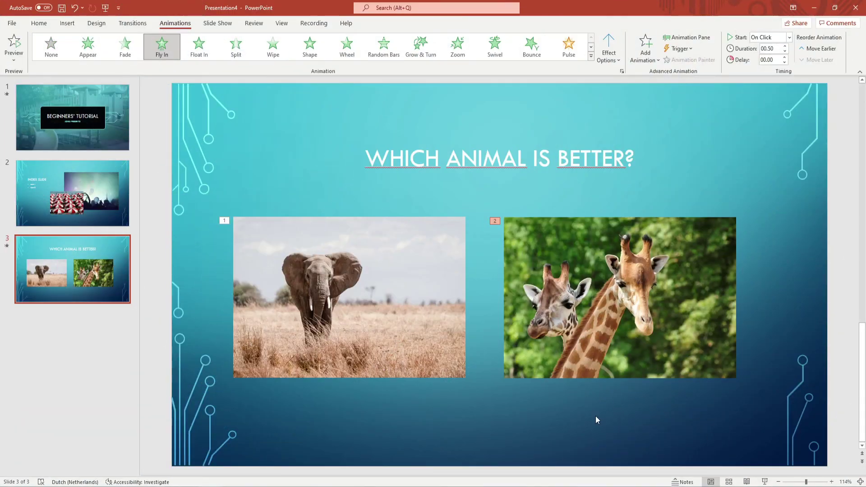
{"action": "left_click", "coordinate": [588, 427]}
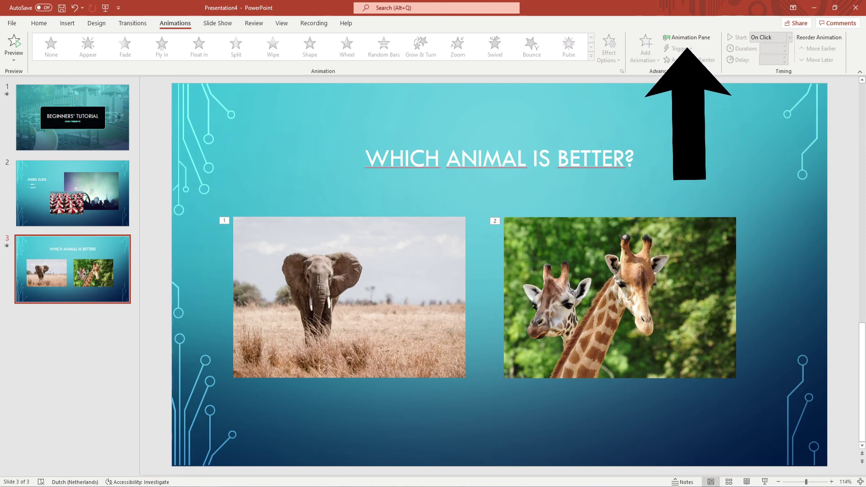
In the Animation Pane, set the giraffe's Fly In to Start With Previous and preview it
{"action": "left_click", "coordinate": [685, 37]}
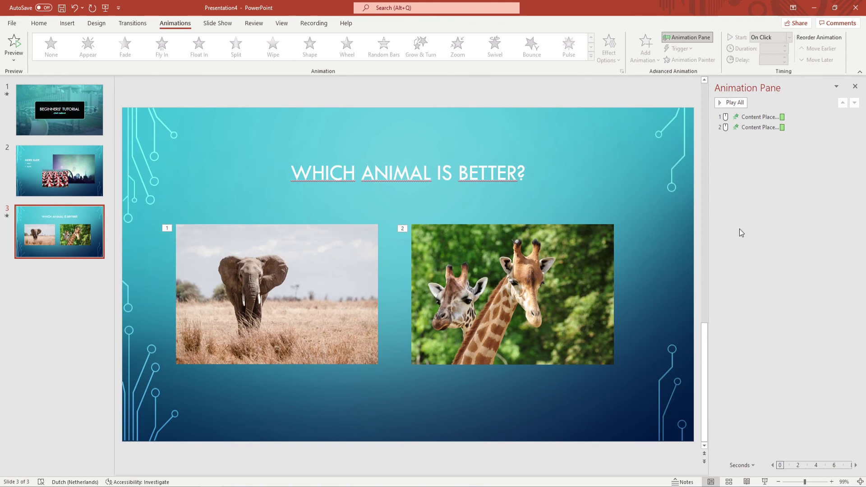
{"action": "right_click", "coordinate": [768, 129]}
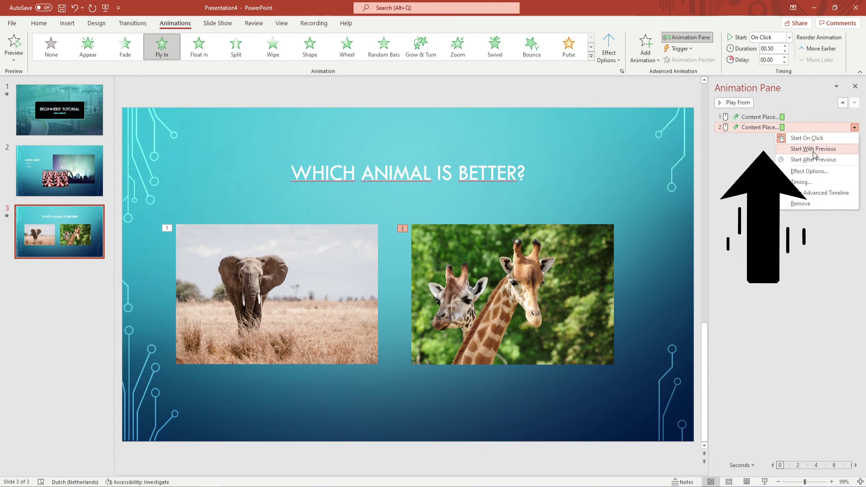
{"action": "left_click", "coordinate": [813, 149]}
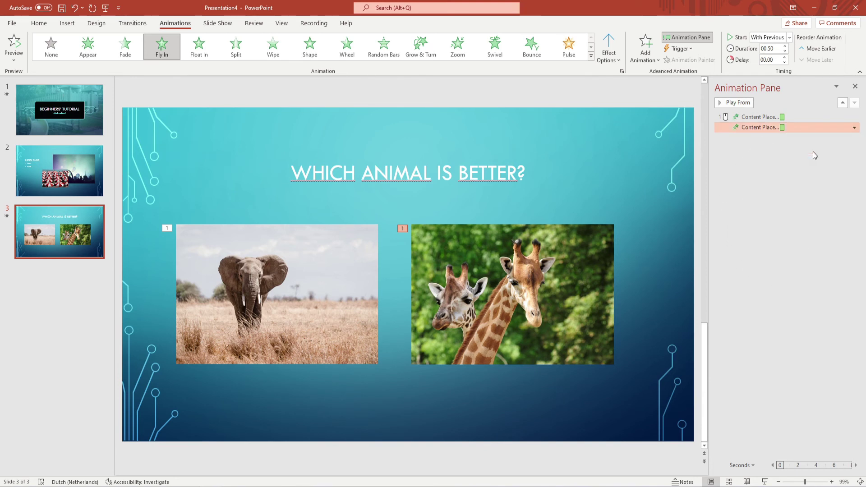
{"action": "left_click", "coordinate": [739, 103]}
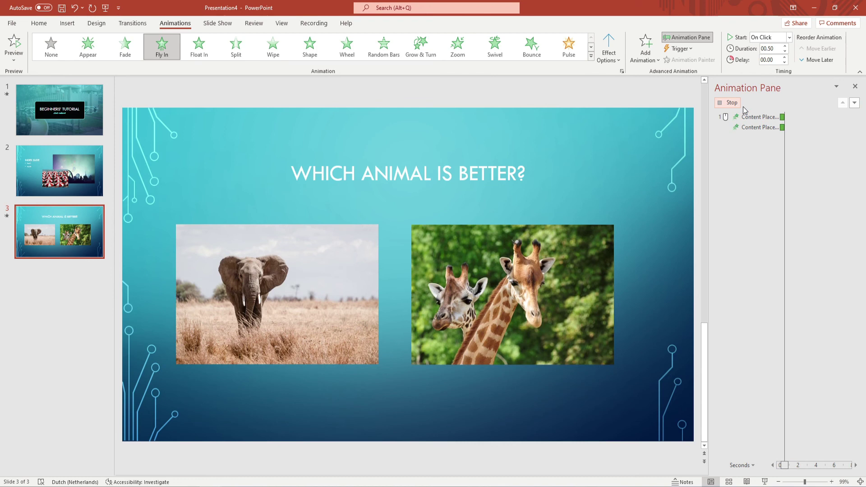
{"action": "left_click", "coordinate": [854, 86]}
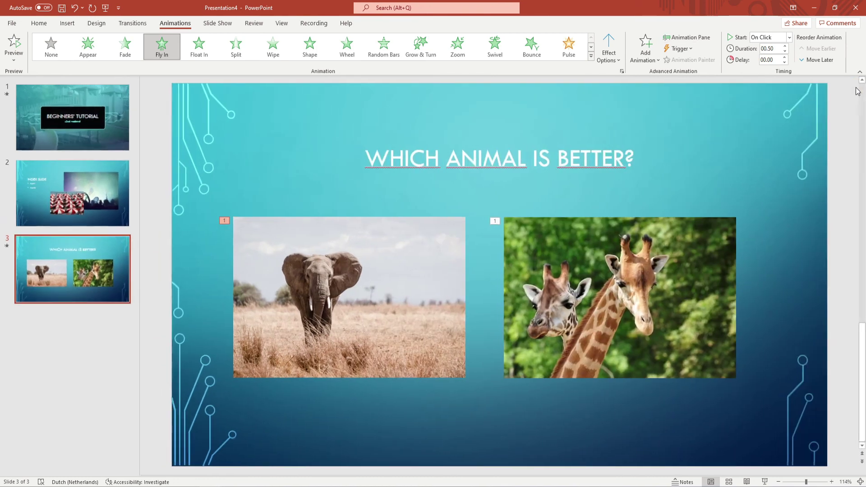
{"action": "left_click", "coordinate": [849, 98]}
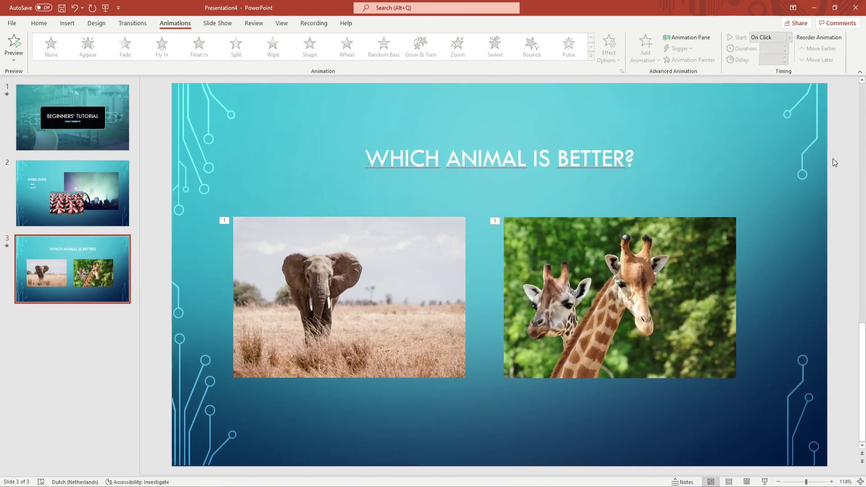
Add a Section Header slide with the title 'THANKS FOR YOUR TIME!'
{"action": "left_click", "coordinate": [39, 23]}
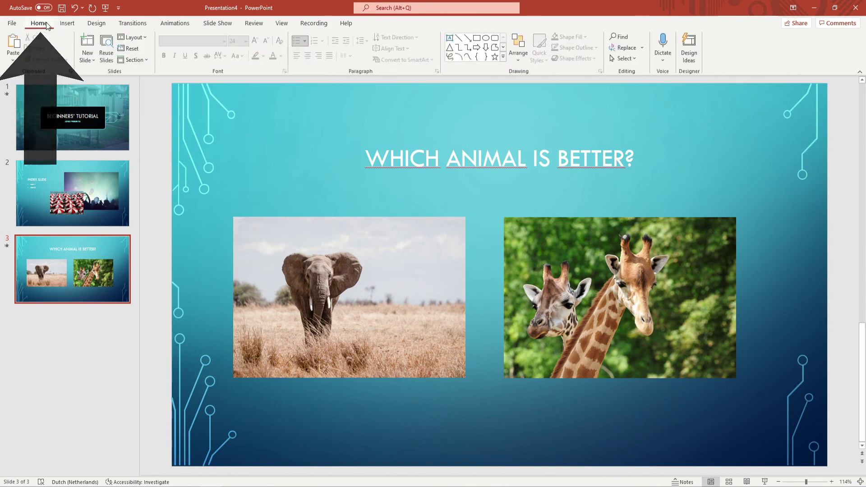
{"action": "left_click", "coordinate": [84, 61]}
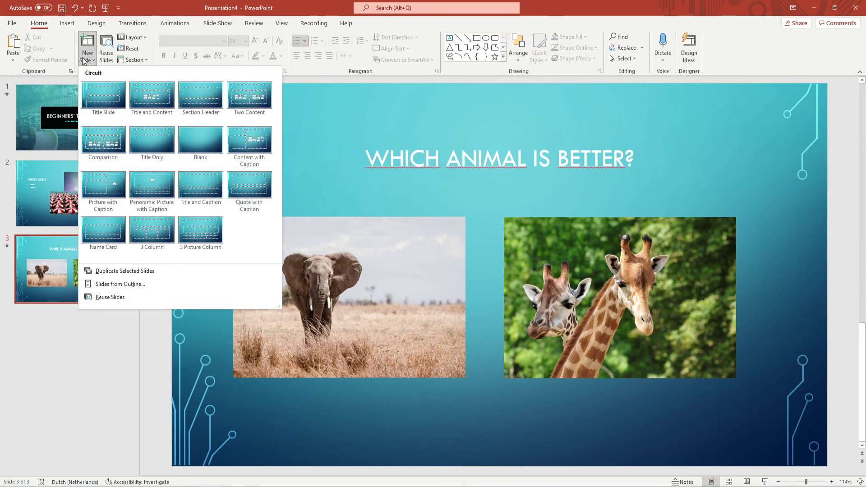
{"action": "left_click", "coordinate": [204, 99]}
{"action": "left_click", "coordinate": [299, 272]}
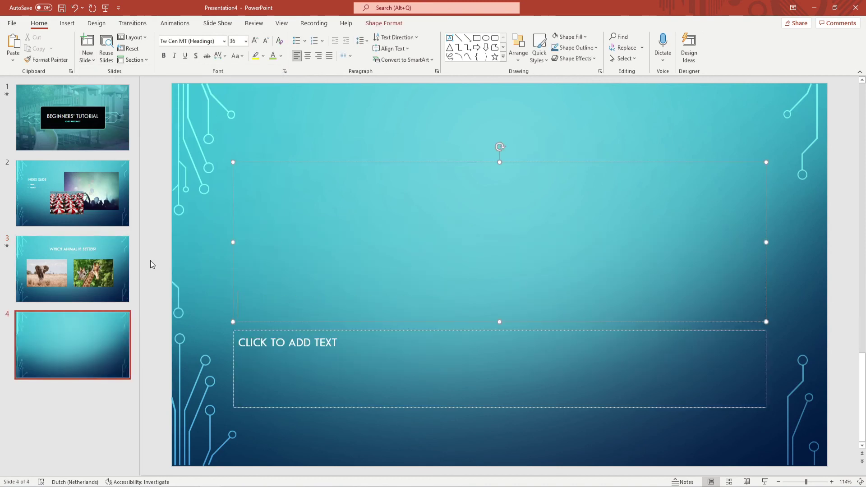
{"action": "type", "text": "THANKS FOR YO"}
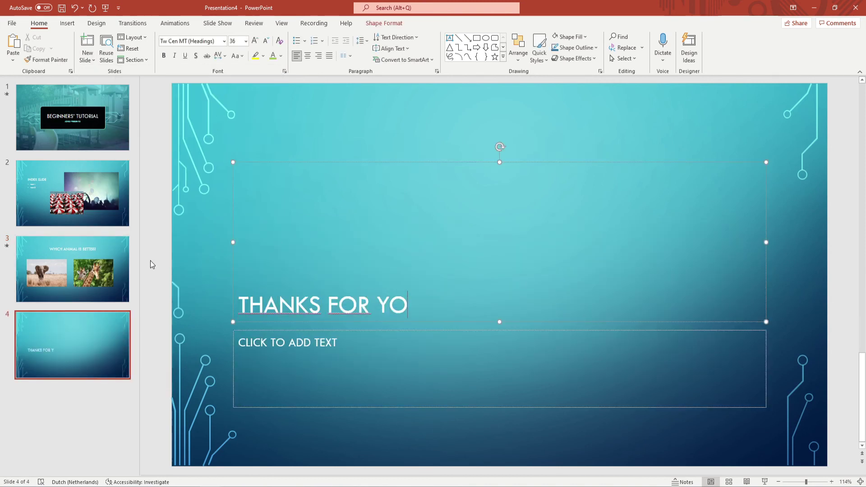
{"action": "type", "text": "UR TIME!"}
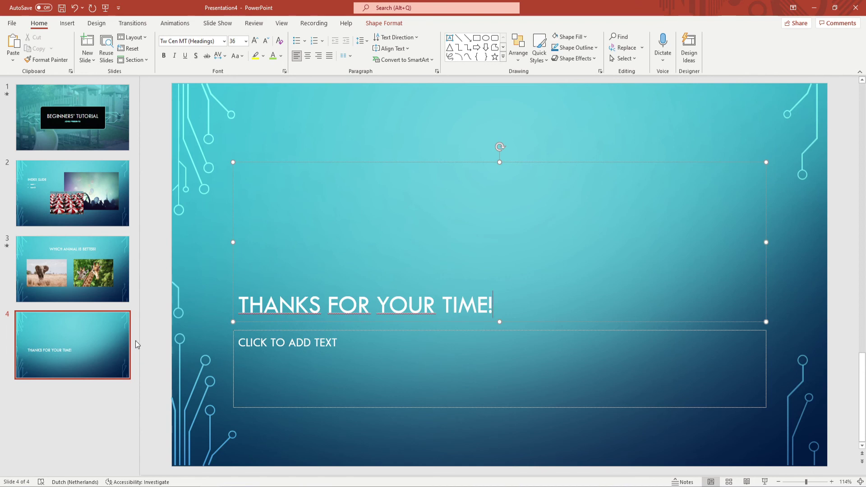
{"action": "left_click", "coordinate": [155, 339]}
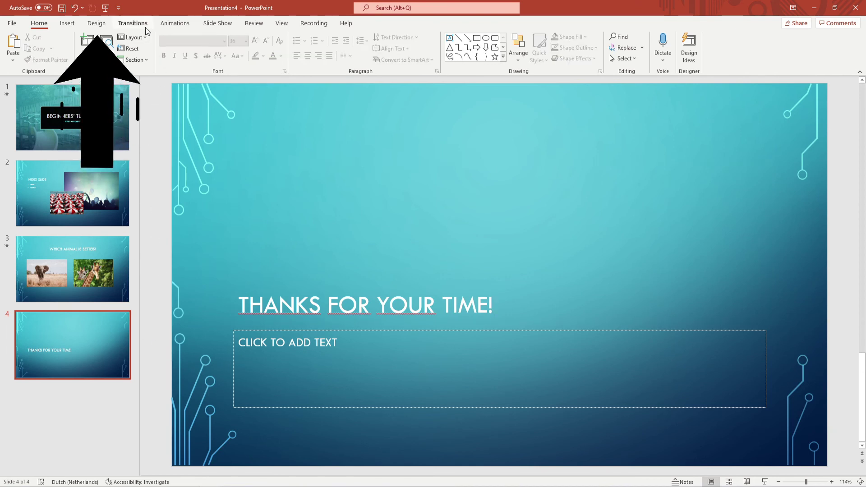
Apply the Banded theme to all slides, then review the index and title slides
{"action": "left_click", "coordinate": [99, 23]}
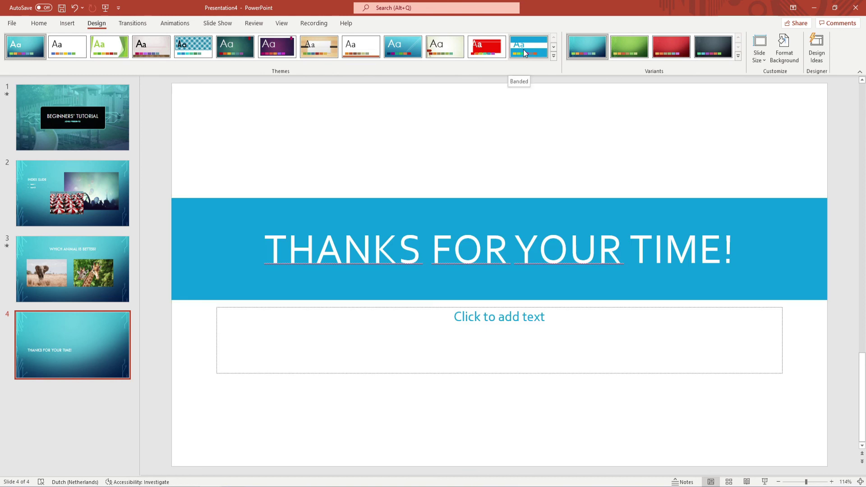
{"action": "left_click", "coordinate": [523, 50]}
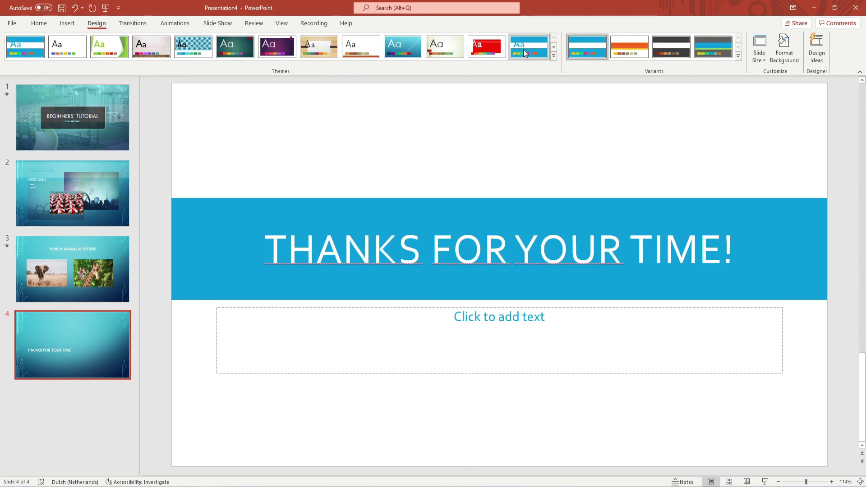
{"action": "left_click", "coordinate": [72, 194]}
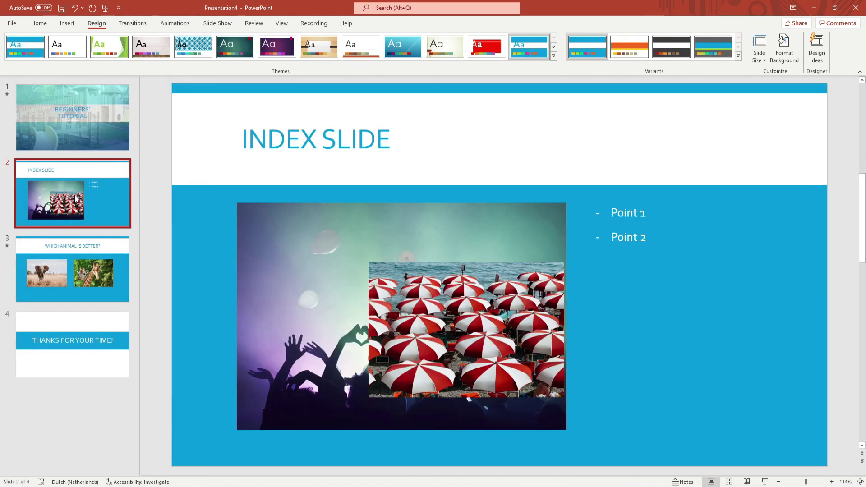
{"action": "left_click", "coordinate": [87, 117]}
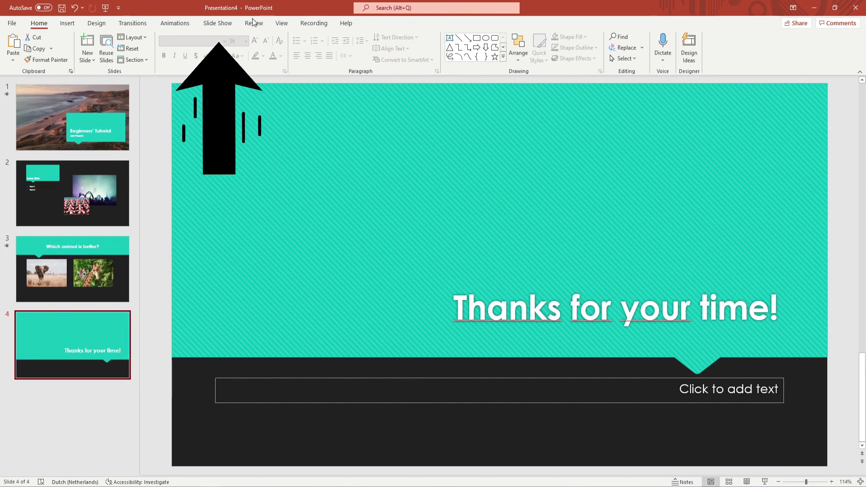
Start the slide show from the beginning
{"action": "left_click", "coordinate": [218, 24]}
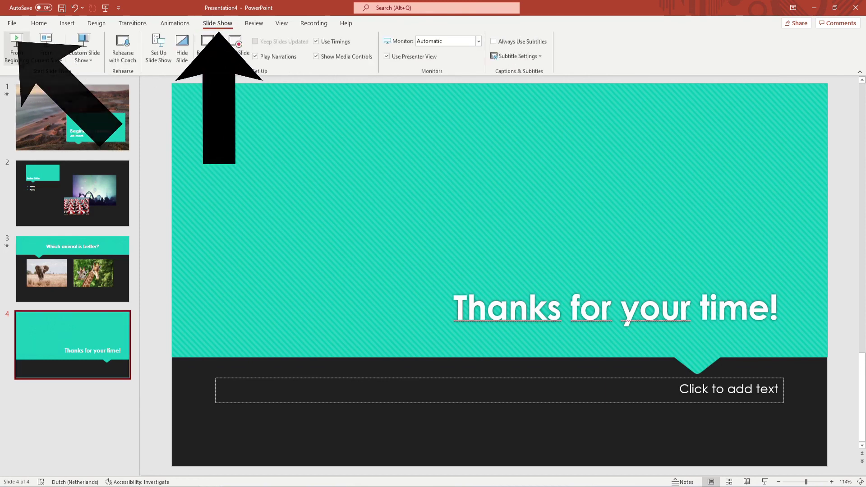
{"action": "left_click", "coordinate": [8, 56]}
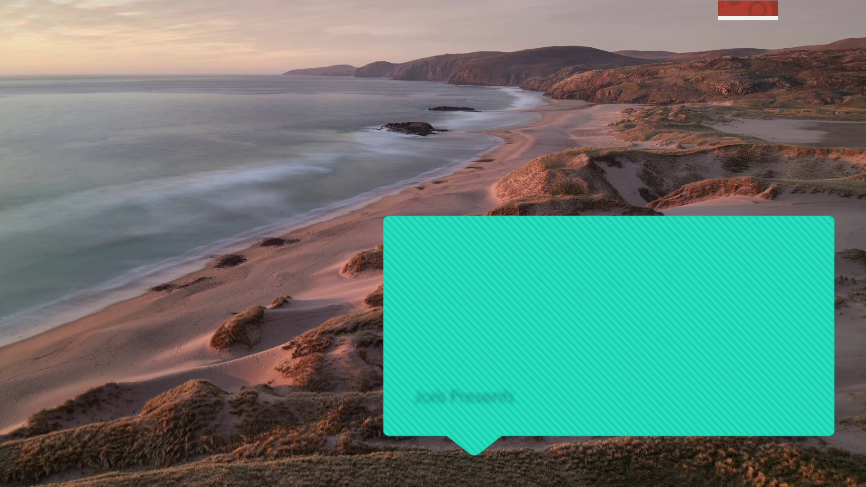